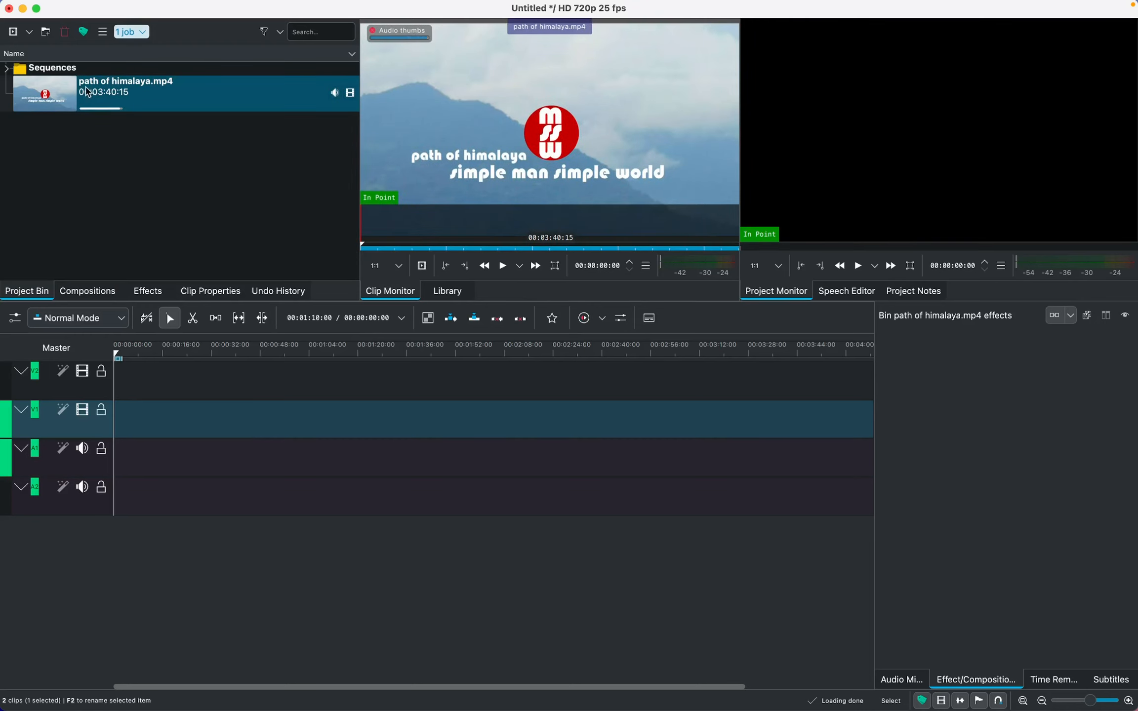
- Place path of himalaya.mp4 on the timeline at the start of the V1 and A1 tracks, trying out a move of the clip
drag(68, 94, 116, 418)
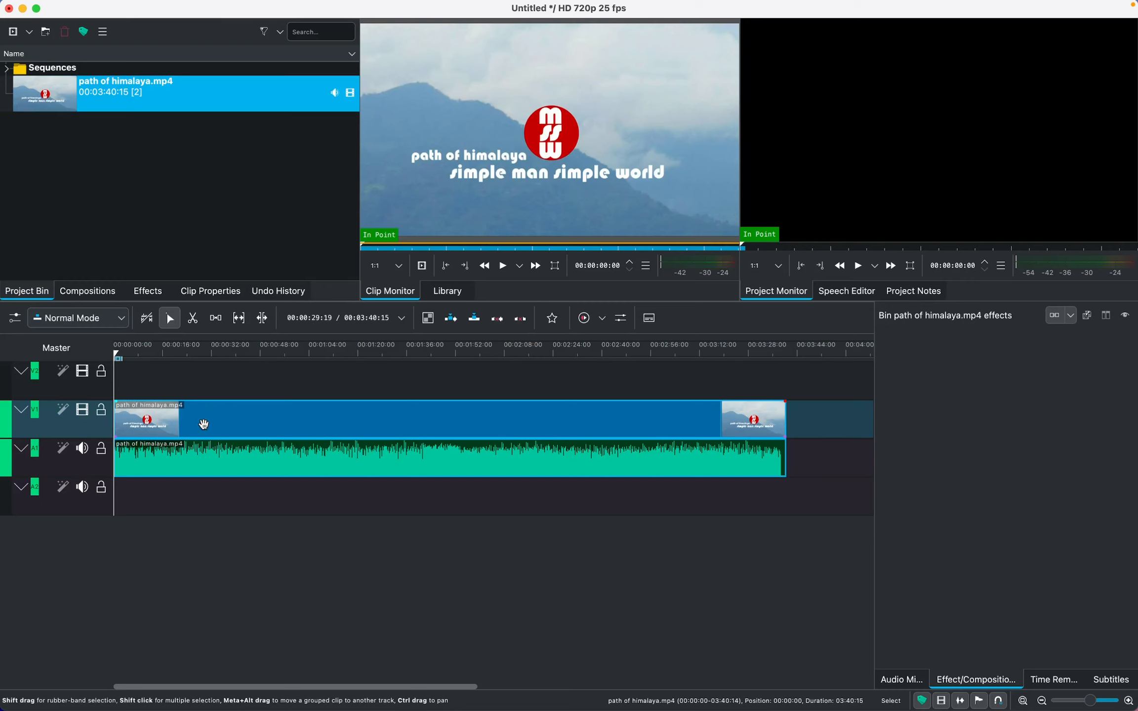
drag(204, 425, 252, 436)
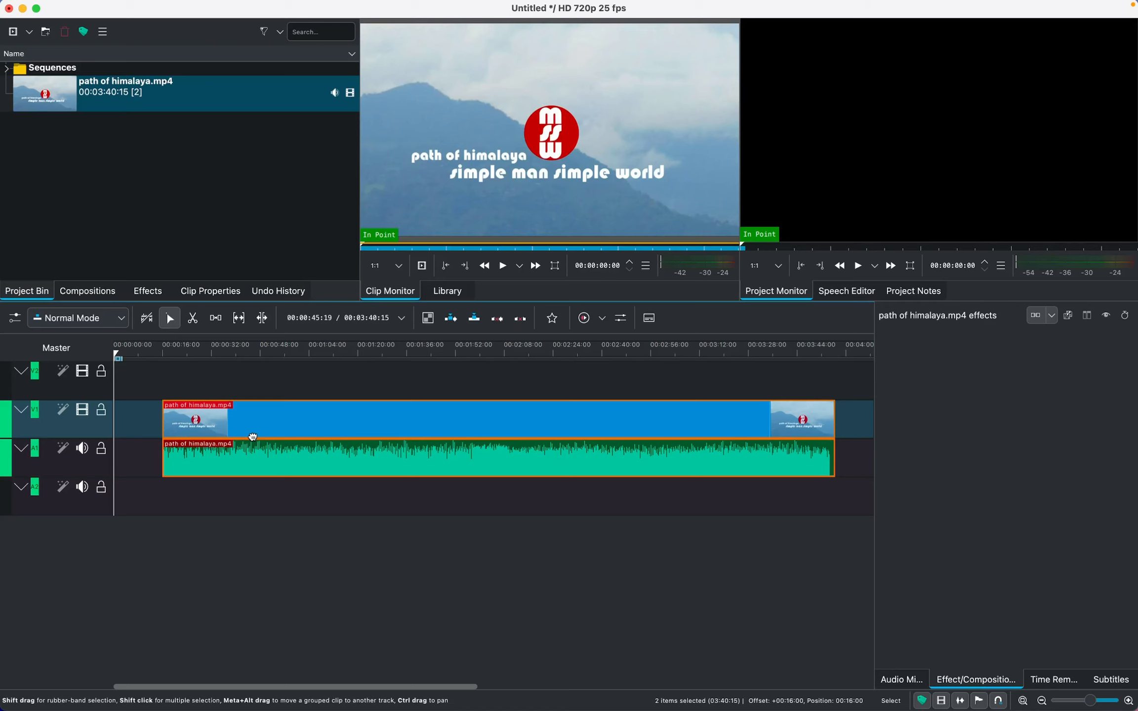
drag(252, 437, 195, 433)
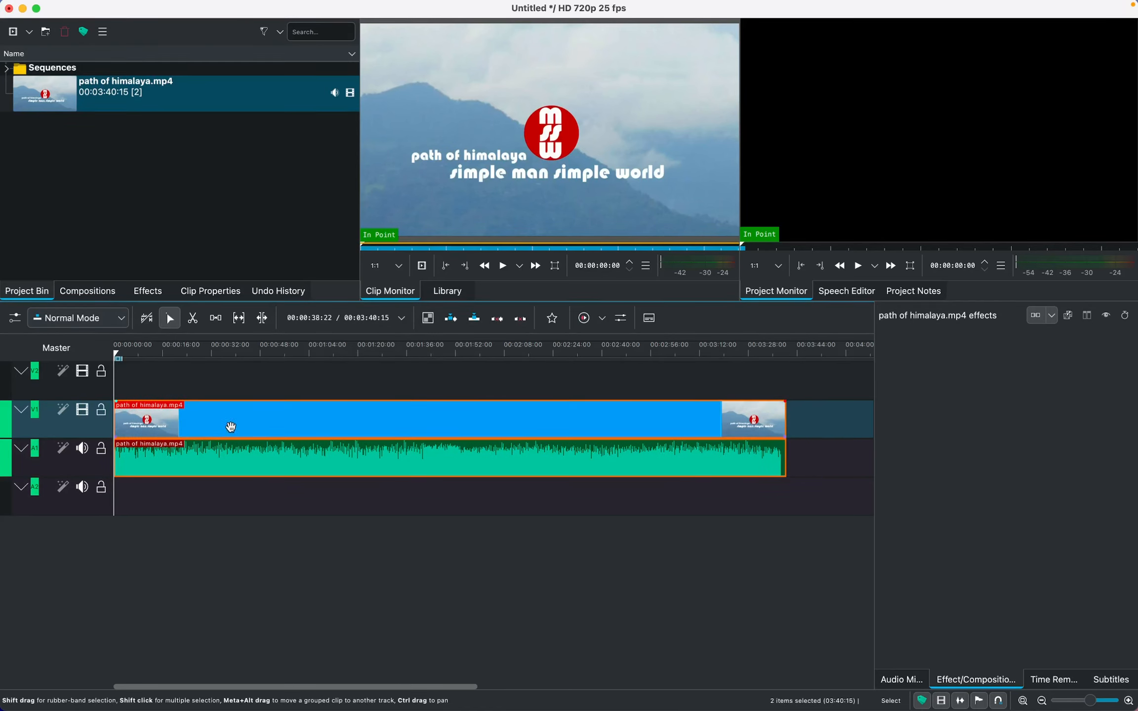
- Ungroup the timeline clip's video and audio, and group both parts together again
right_click(226, 426)
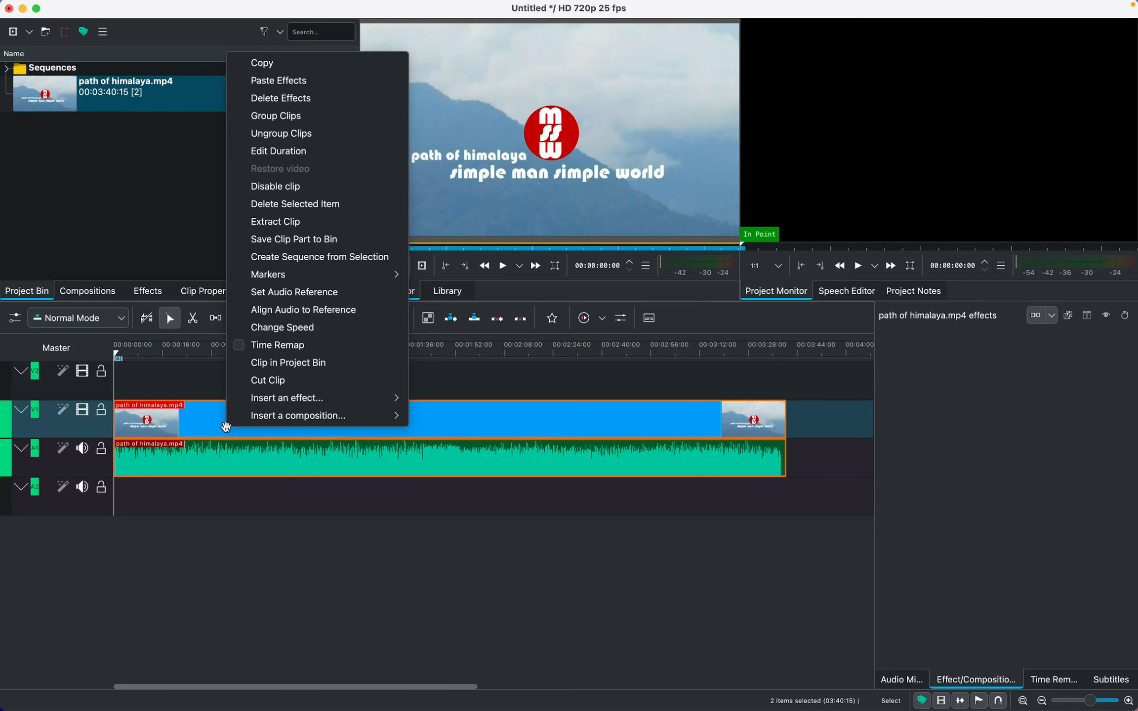
click(302, 140)
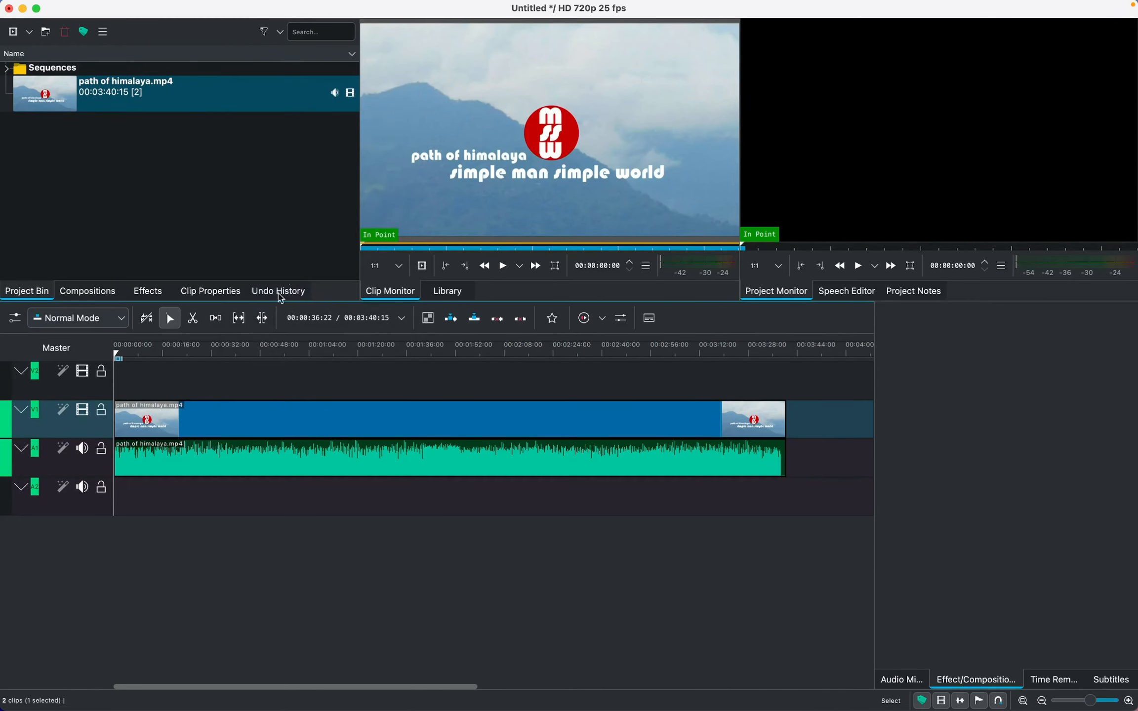
mouse_move(198, 414)
mouse_down()
mouse_move(255, 397)
mouse_move(223, 388)
mouse_move(226, 404)
mouse_move(193, 426)
mouse_up()
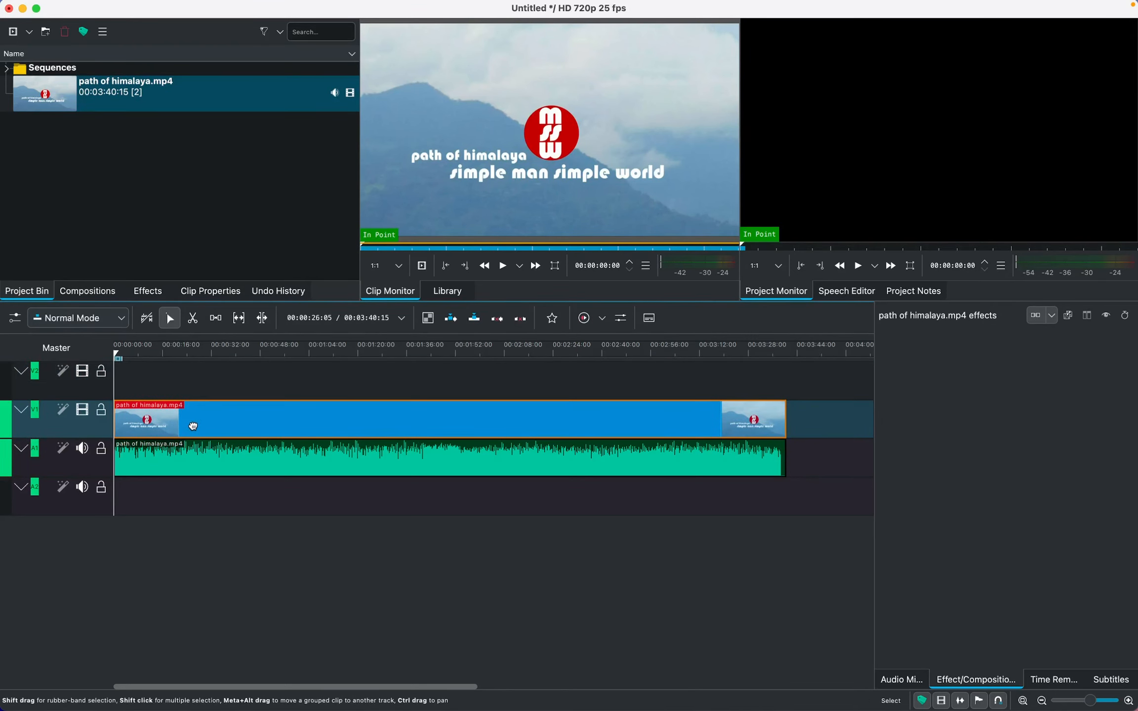
shift+click(200, 453)
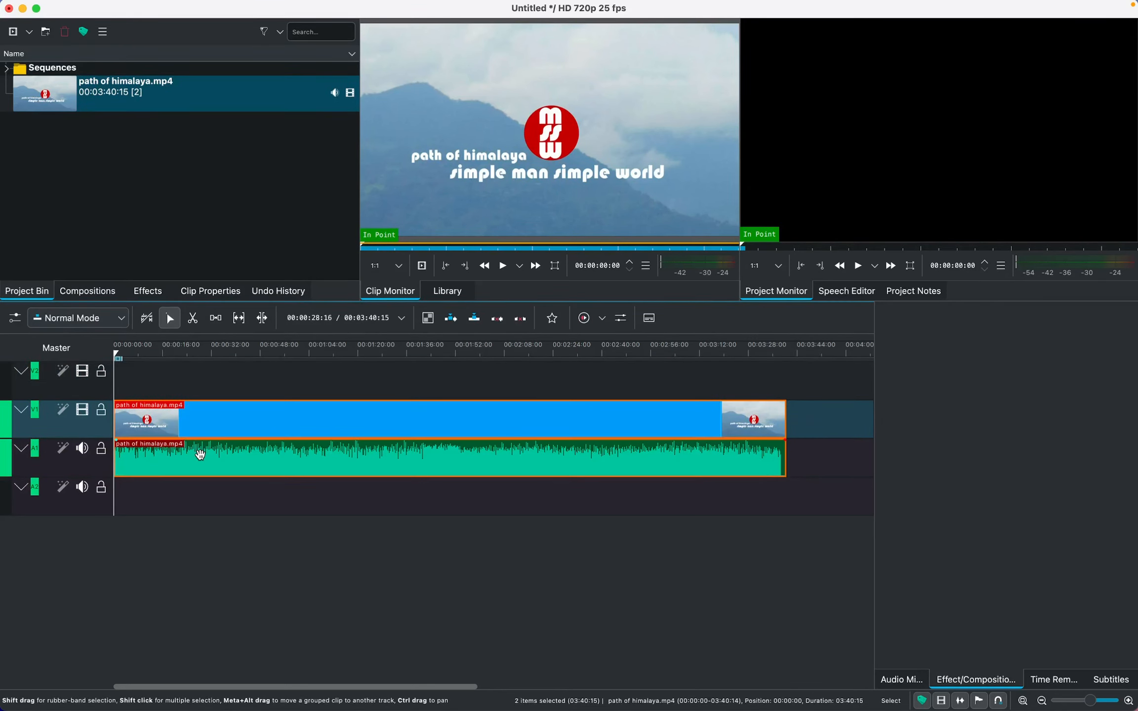
right_click(245, 430)
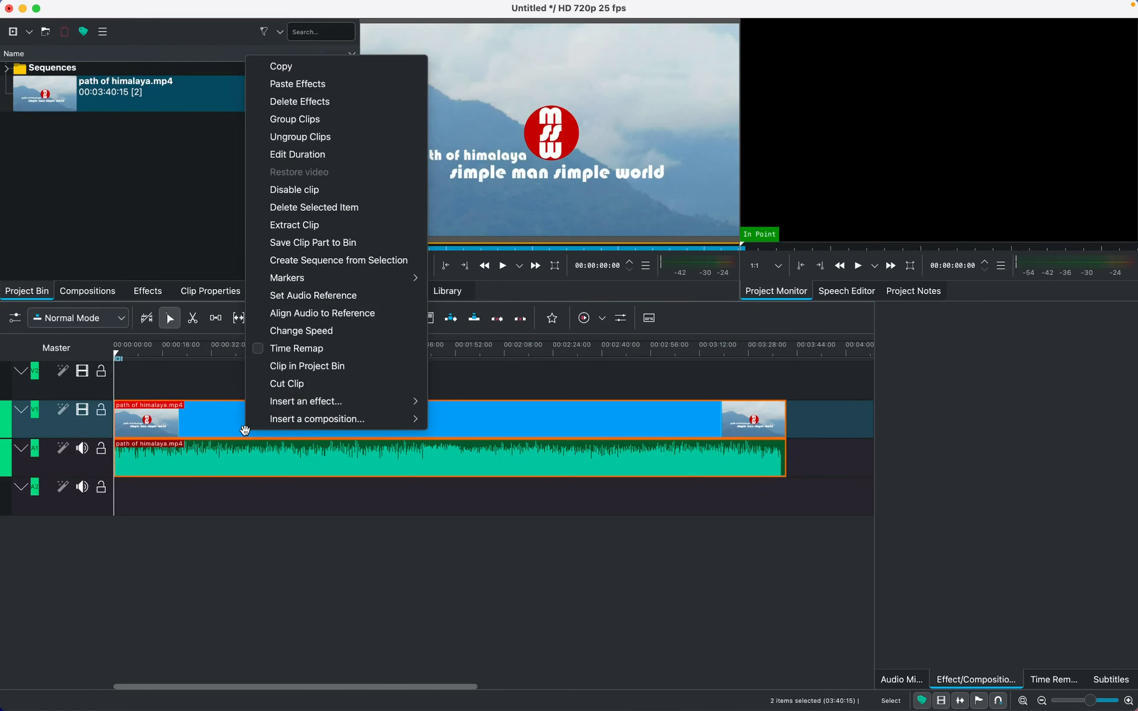
click(323, 128)
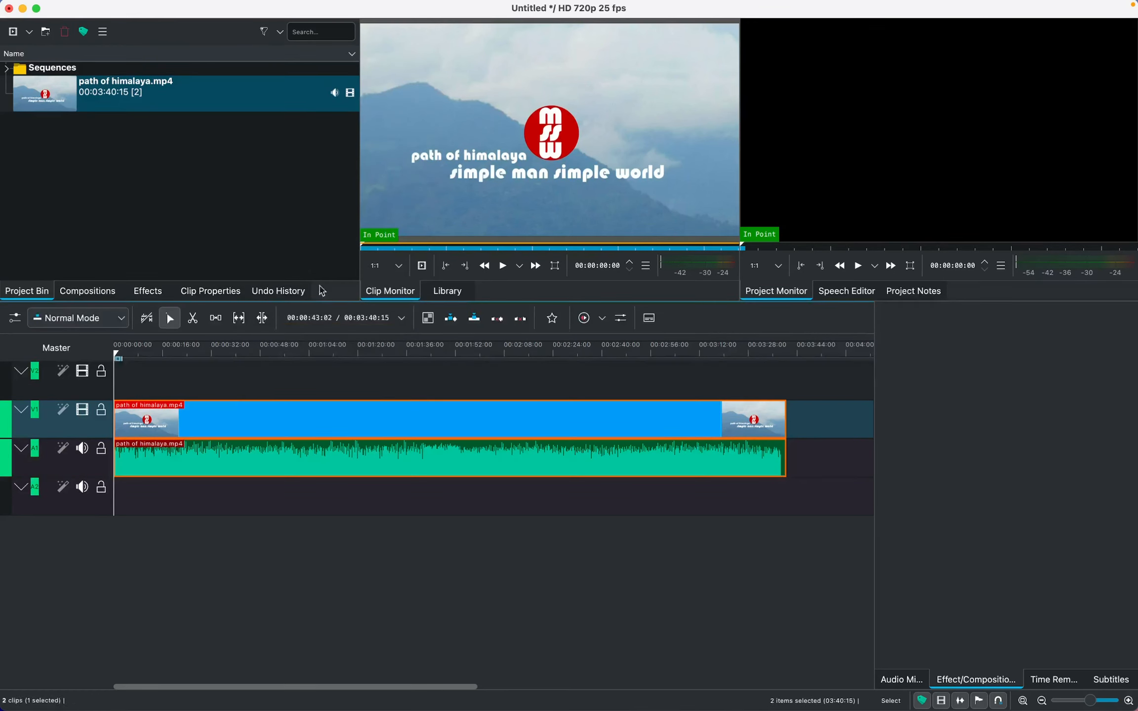
mouse_move(197, 419)
mouse_down()
mouse_move(256, 442)
mouse_move(182, 436)
mouse_move(293, 434)
mouse_move(185, 427)
mouse_up()
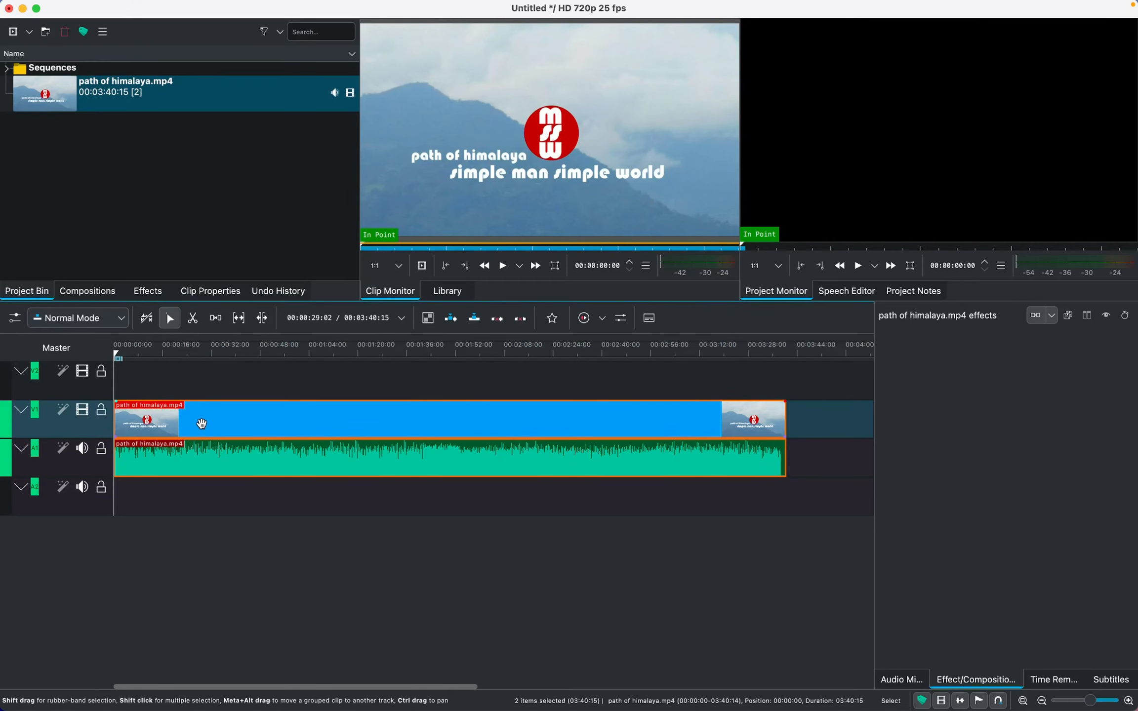
mouse_move(201, 424)
mouse_down()
mouse_move(330, 438)
mouse_move(181, 437)
mouse_move(296, 435)
mouse_move(205, 435)
mouse_up()
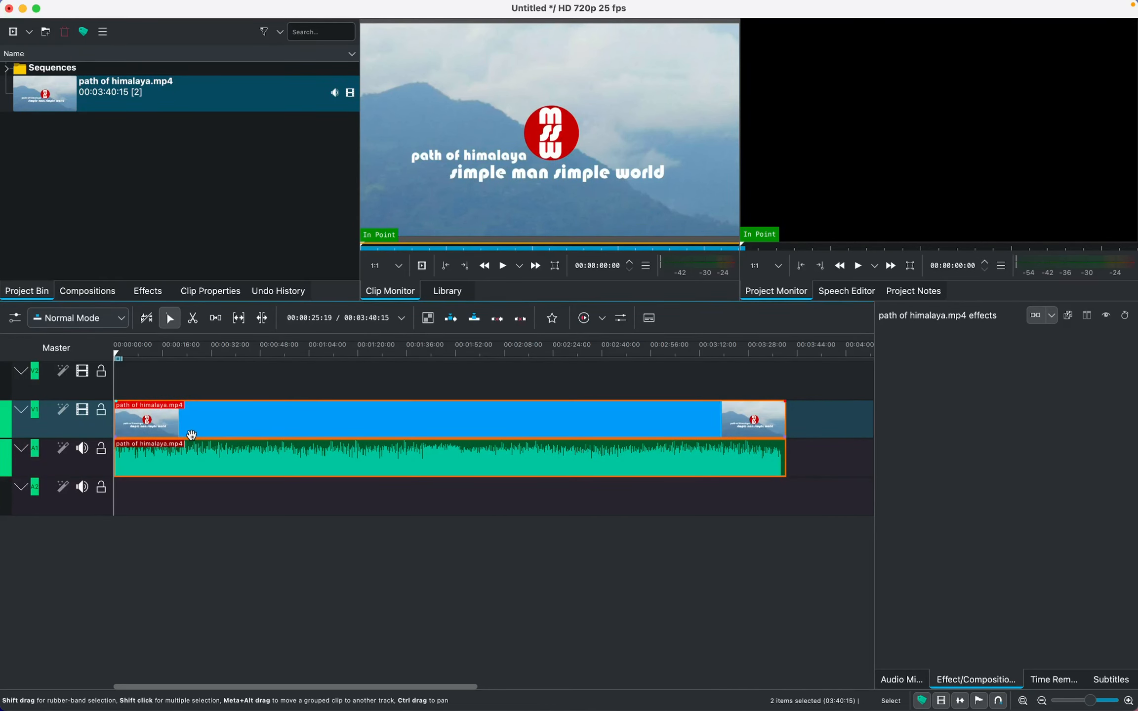
- Split the grouped clip at 00:01:20:00 and about 00:02:15:10 with the Razor tool
click(194, 320)
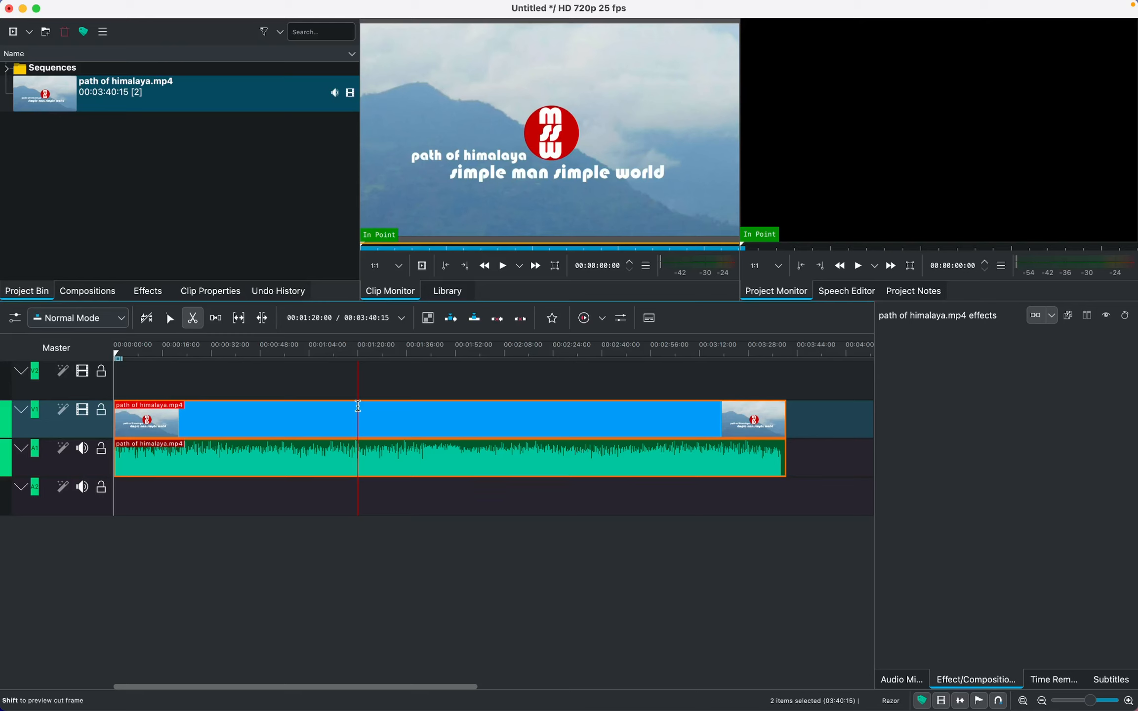
click(357, 406)
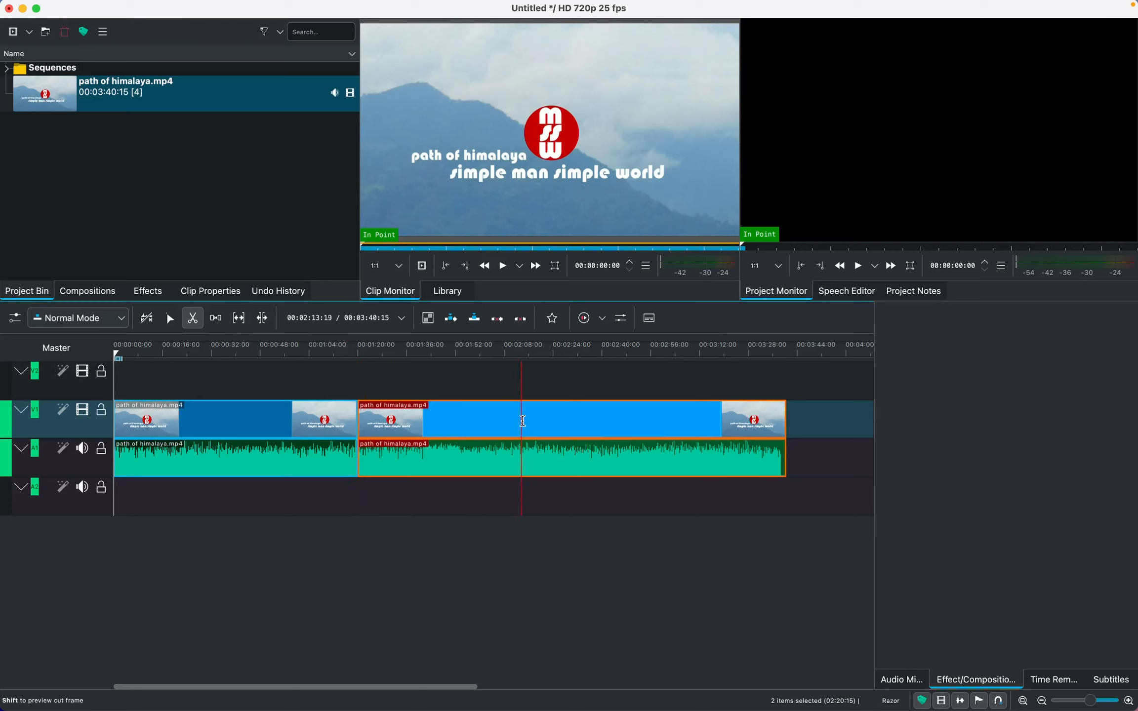
click(526, 419)
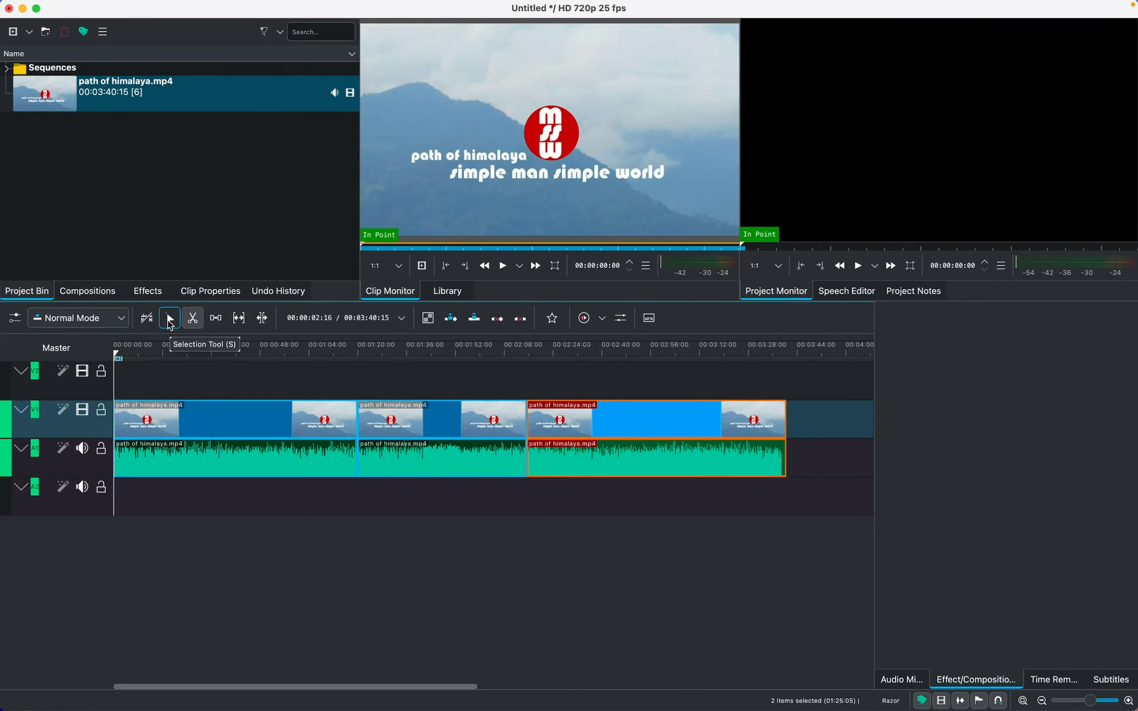
- Shift the last piece about 15 seconds and the middle piece about 8 seconds to the right, leaving gaps between the three pieces
click(169, 321)
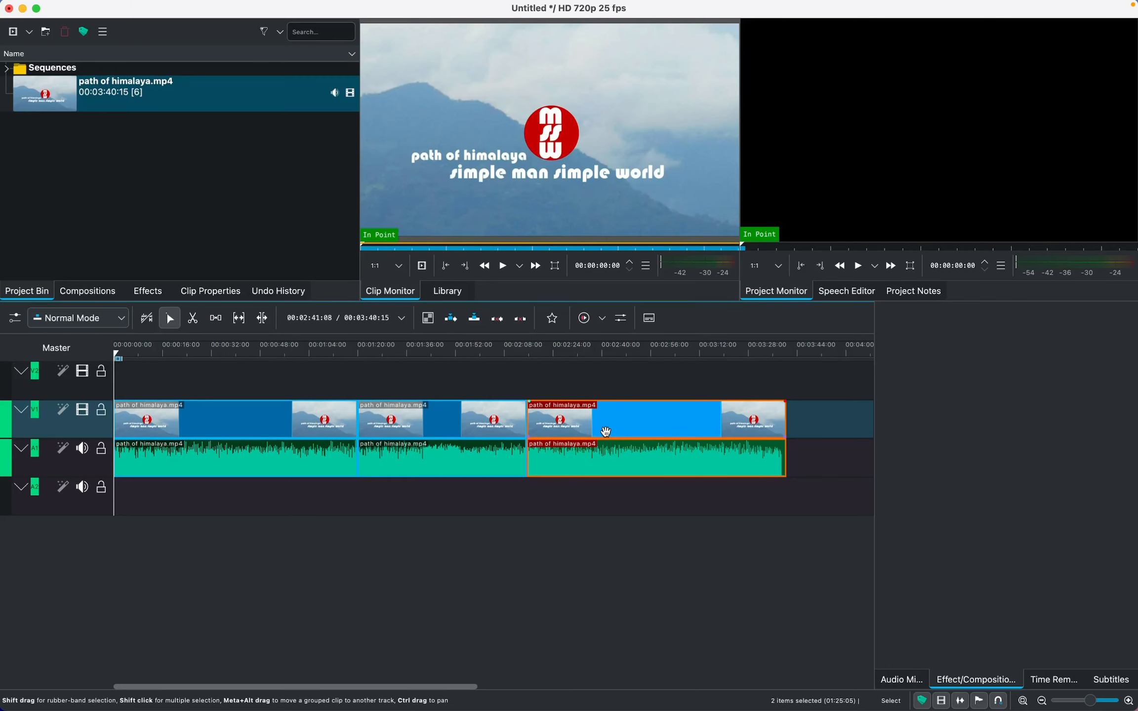
drag(605, 432, 711, 435)
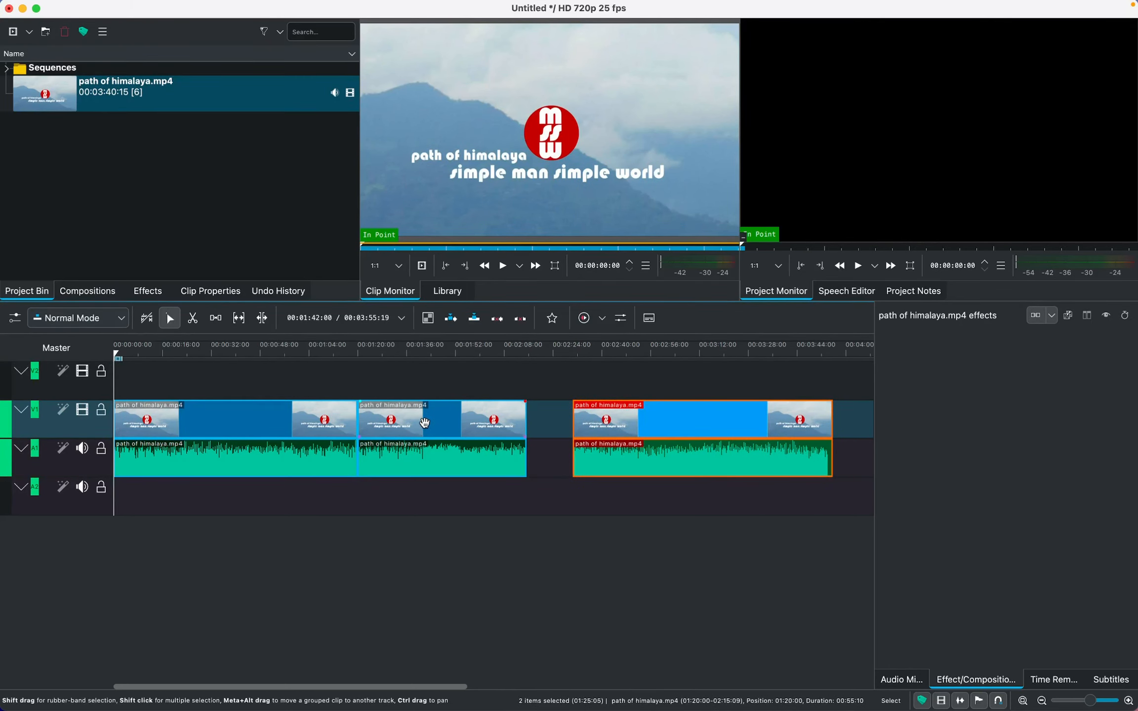
drag(424, 423, 448, 429)
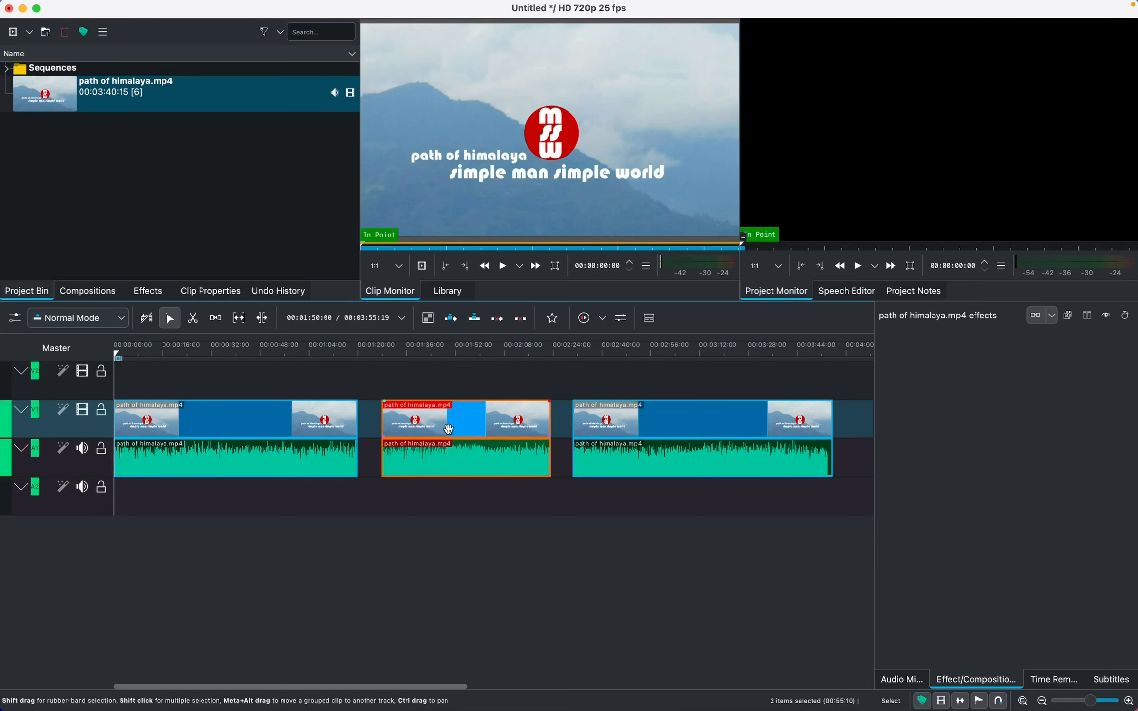
- Delete the middle piece and close the gap by moving the last piece against the end of the first at 00:01:20:00
right_click(490, 425)
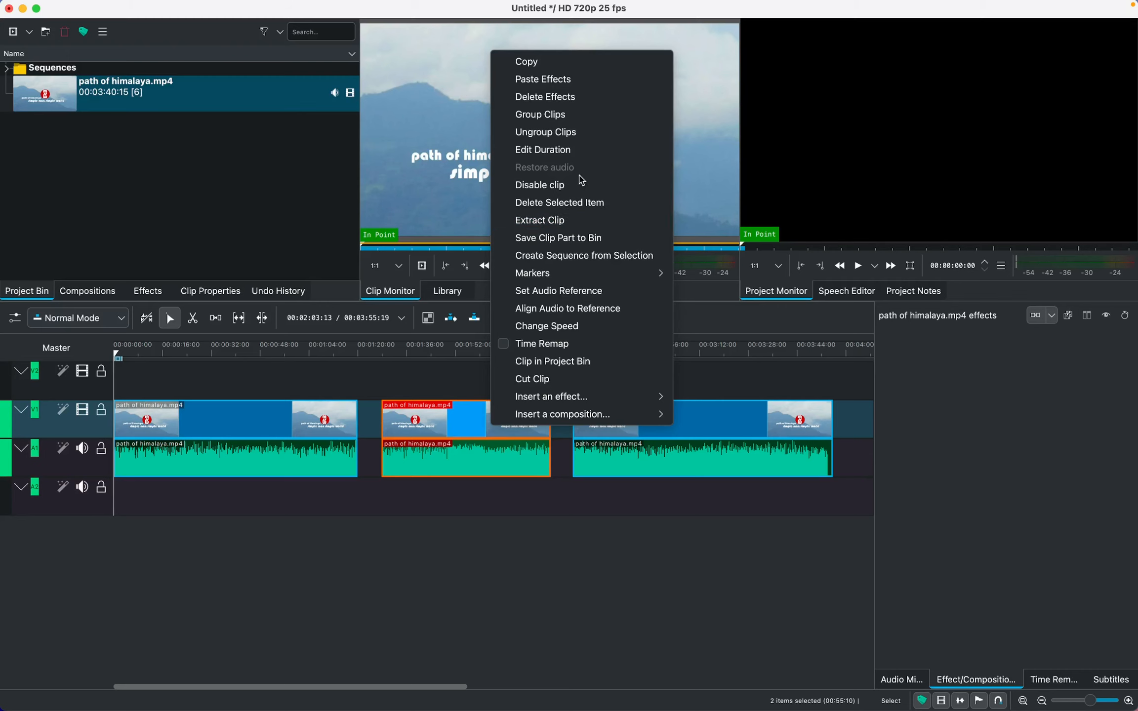
click(564, 208)
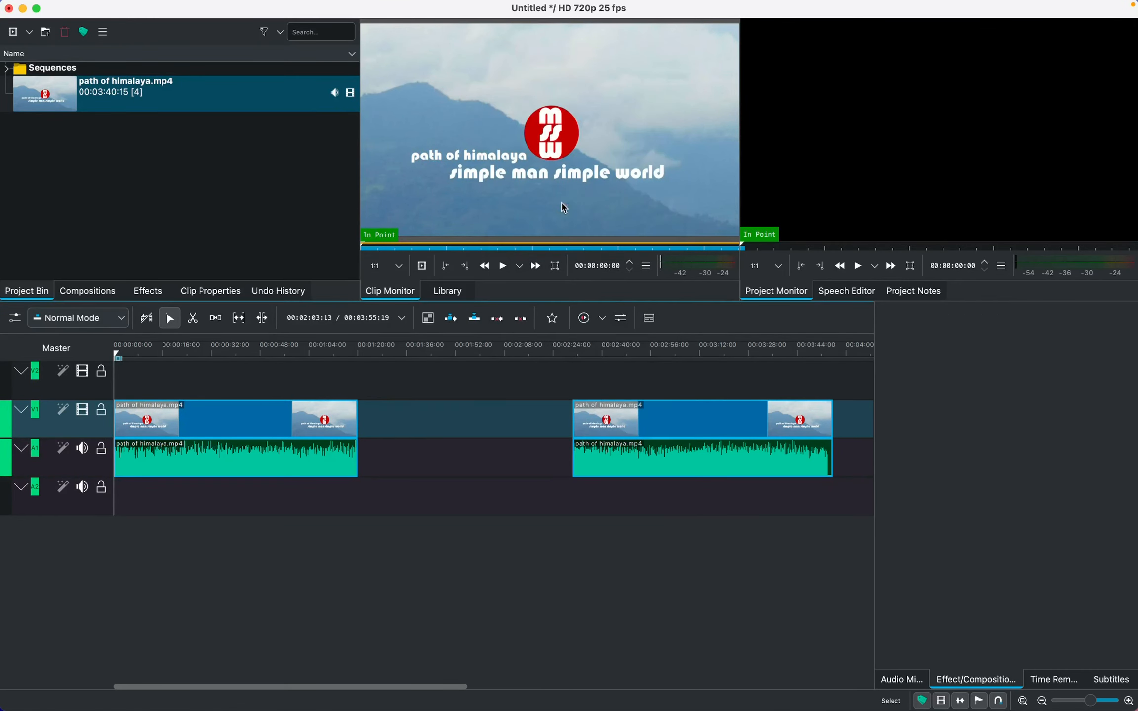
click(665, 425)
drag(665, 424, 438, 424)
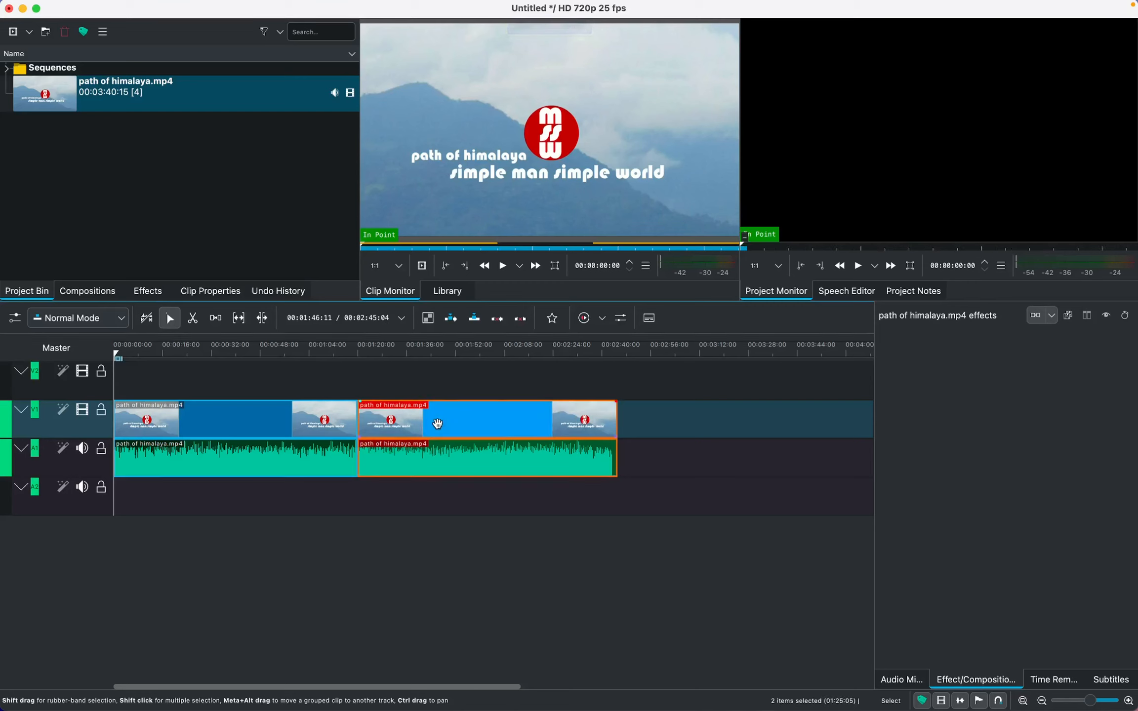
- Split the second piece at about 00:02:23:09 and delete the short remainder at its end
click(194, 319)
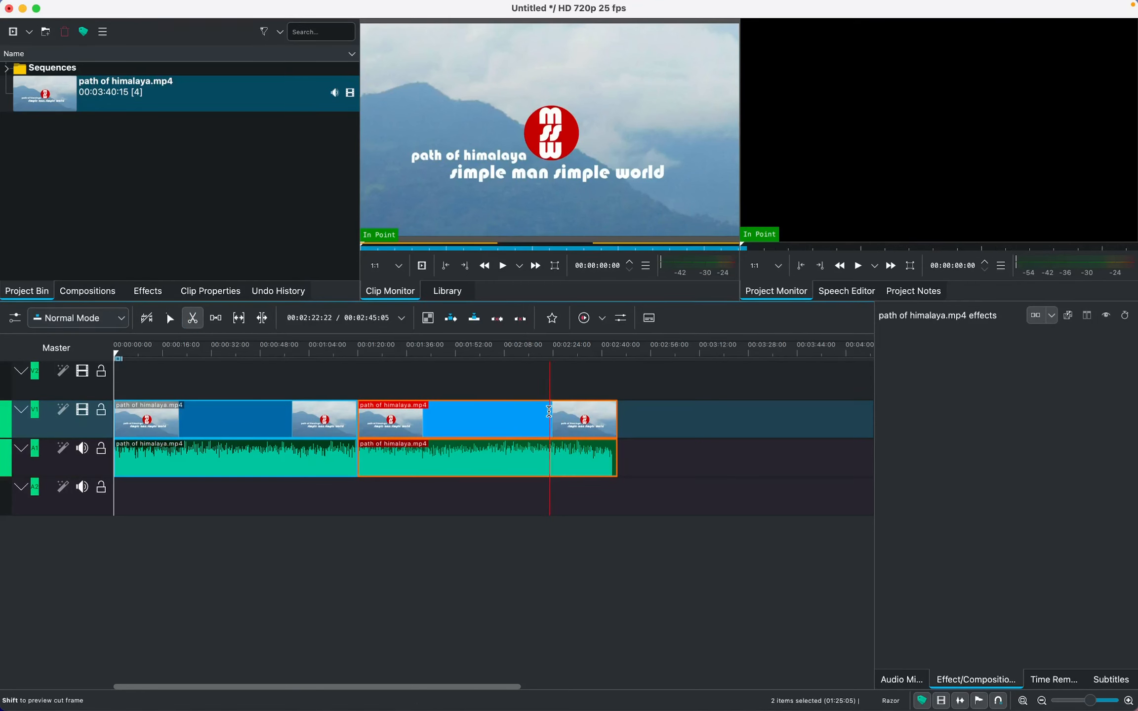
click(551, 411)
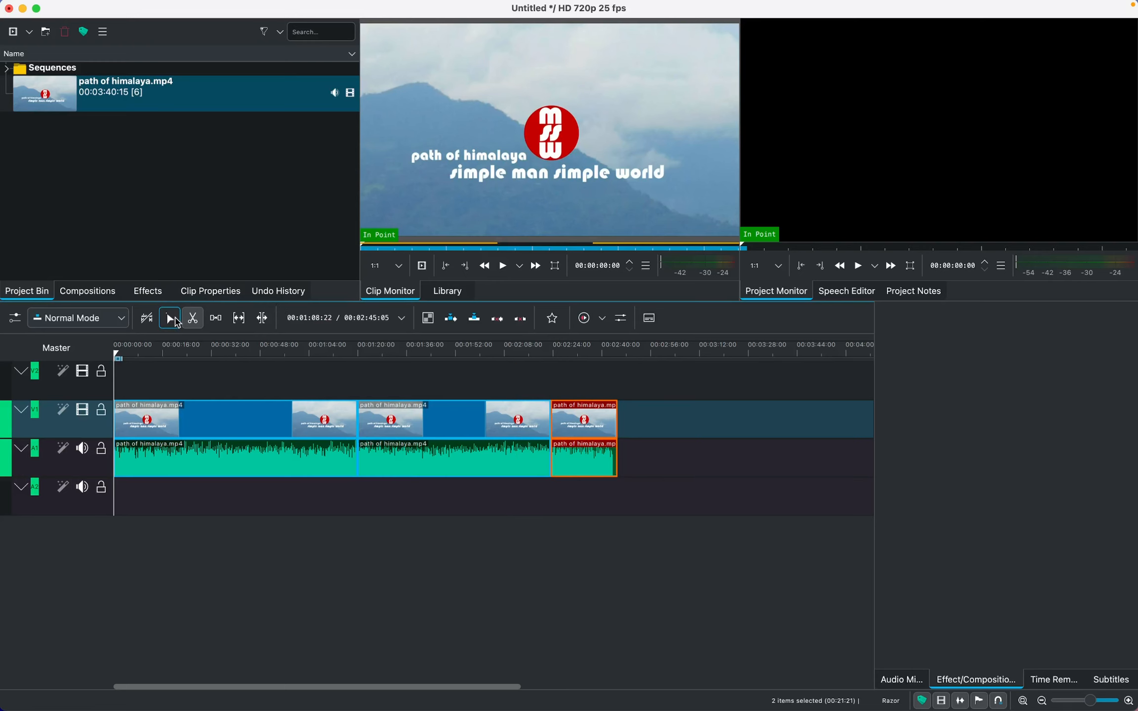
click(174, 320)
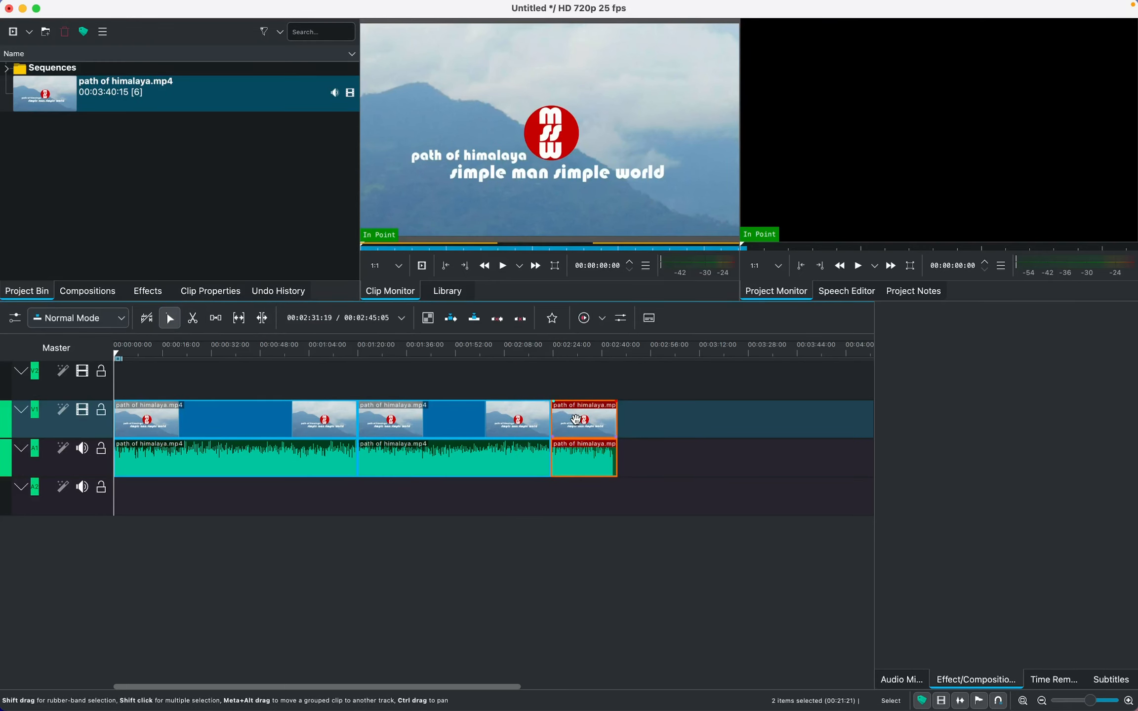
right_click(576, 420)
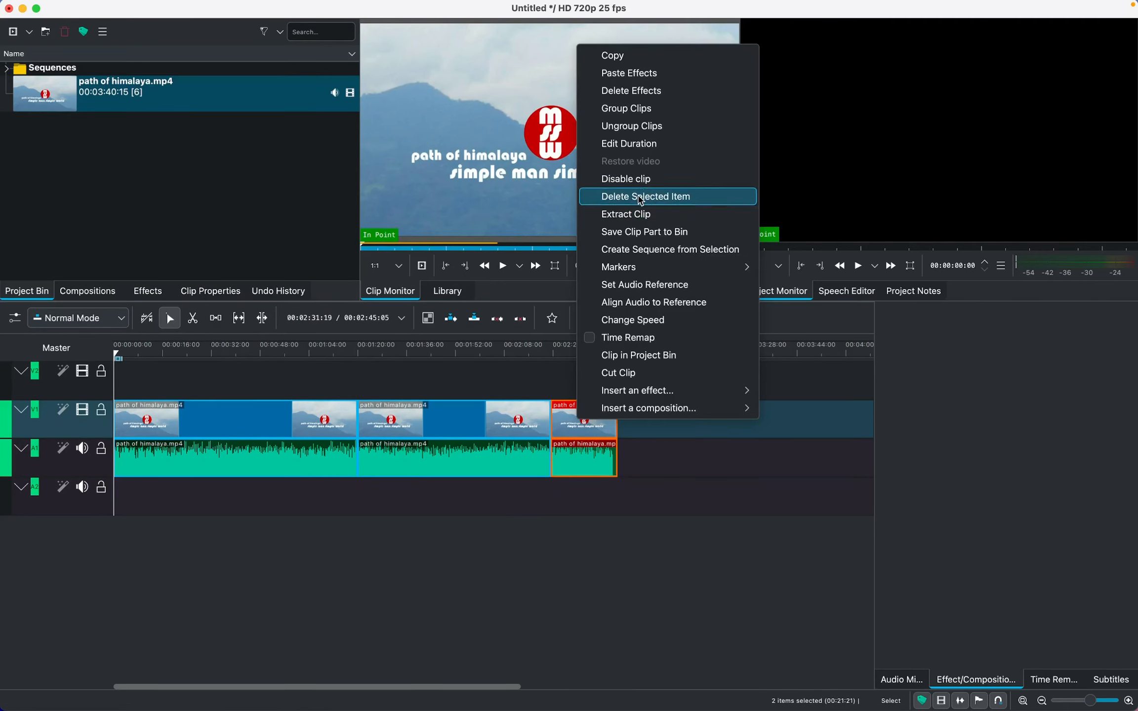
click(640, 198)
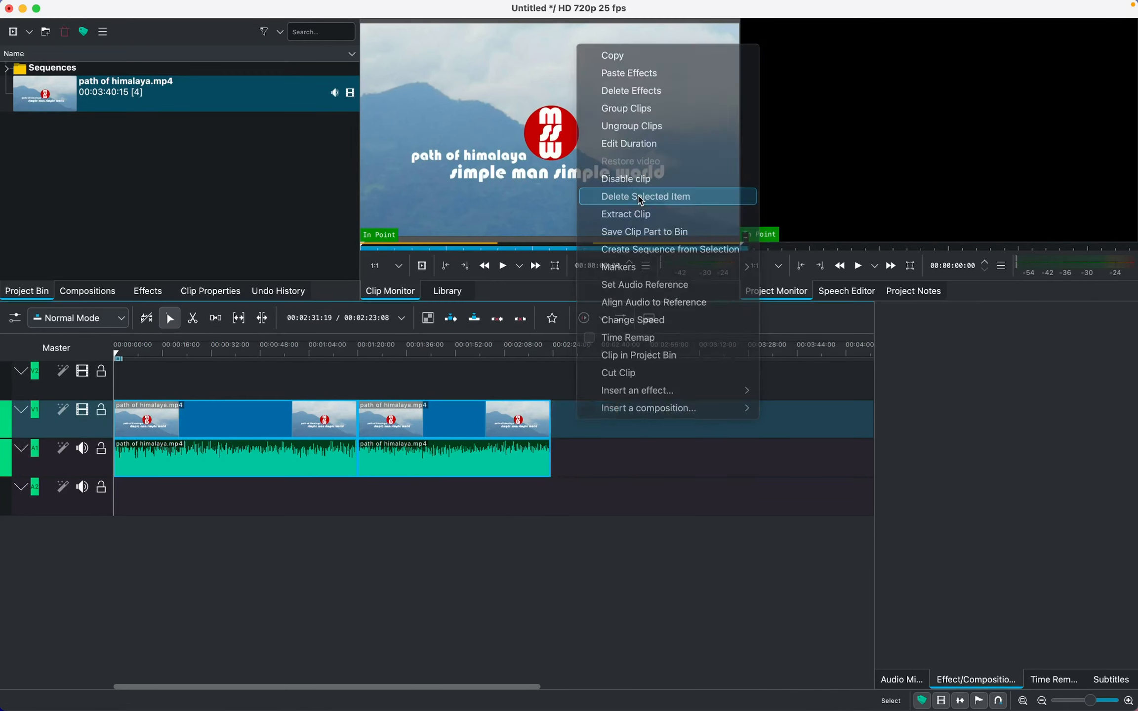
- Ungroup the second piece's video and audio and delete its audio part from A1
right_click(432, 426)
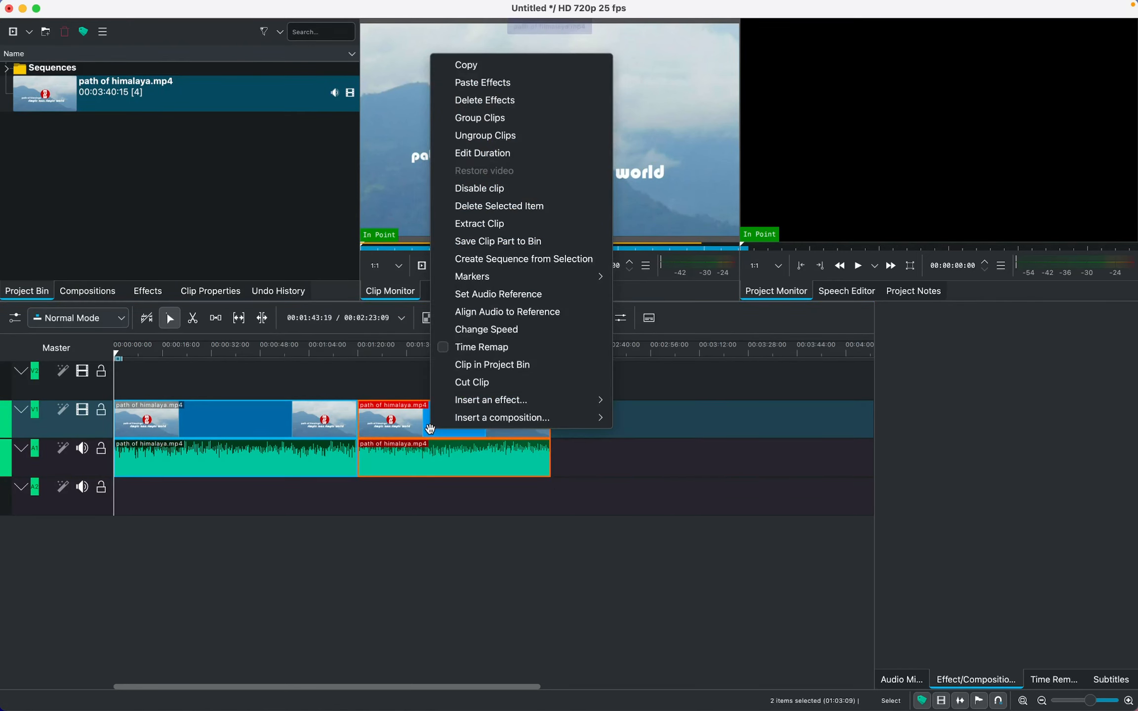
click(518, 142)
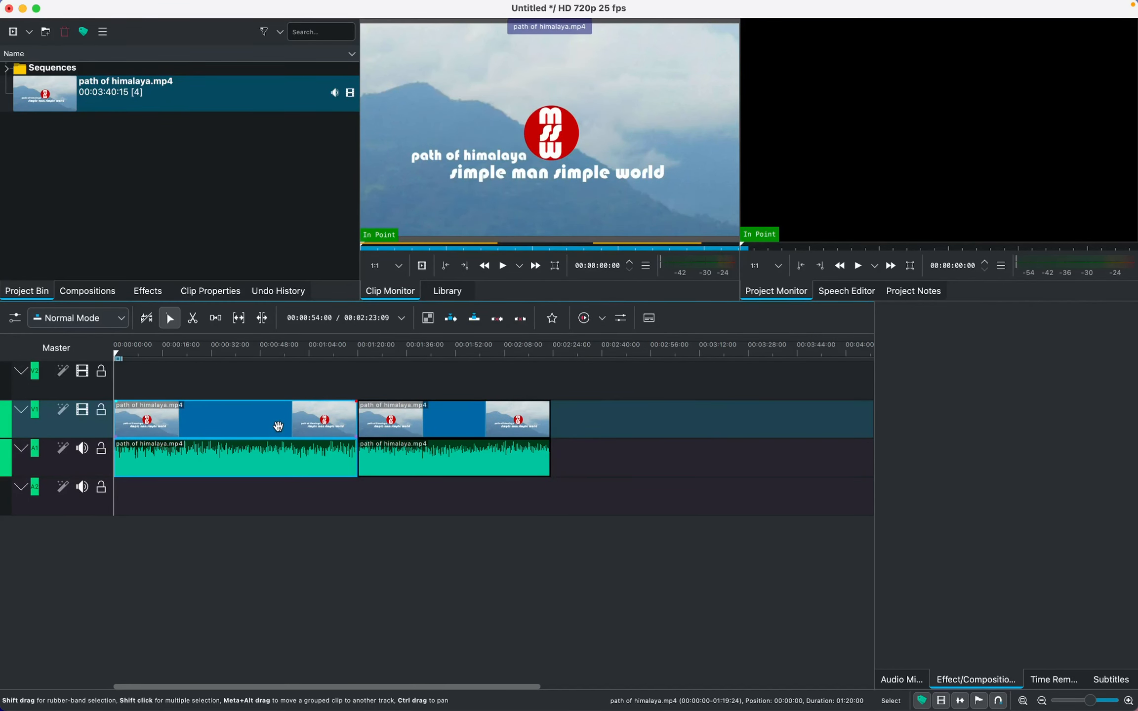
drag(417, 459, 595, 460)
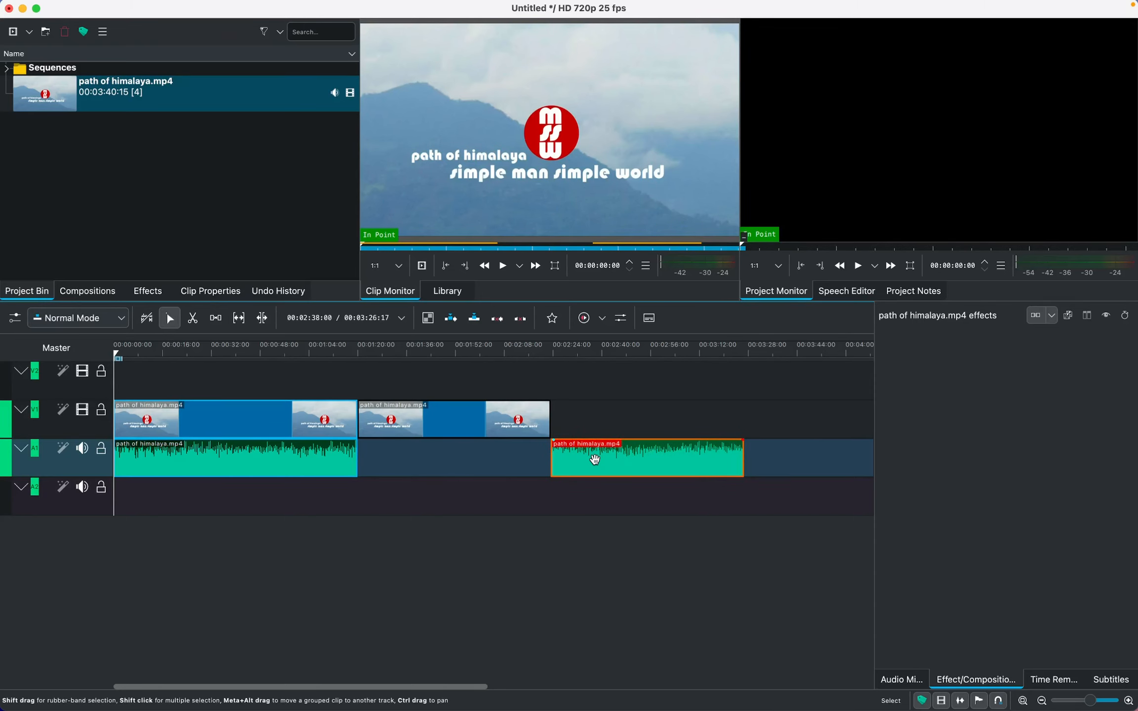
right_click(595, 460)
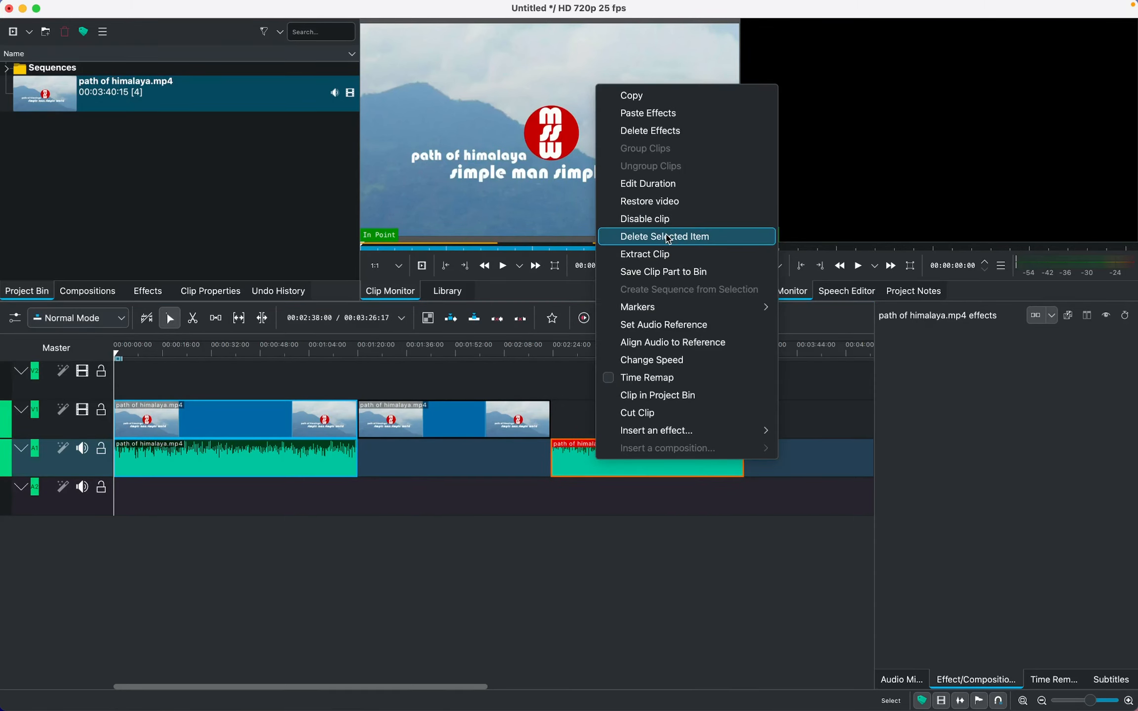
click(668, 238)
- Ungroup the first piece and extend its audio on A1 to the end of the second video piece
click(296, 464)
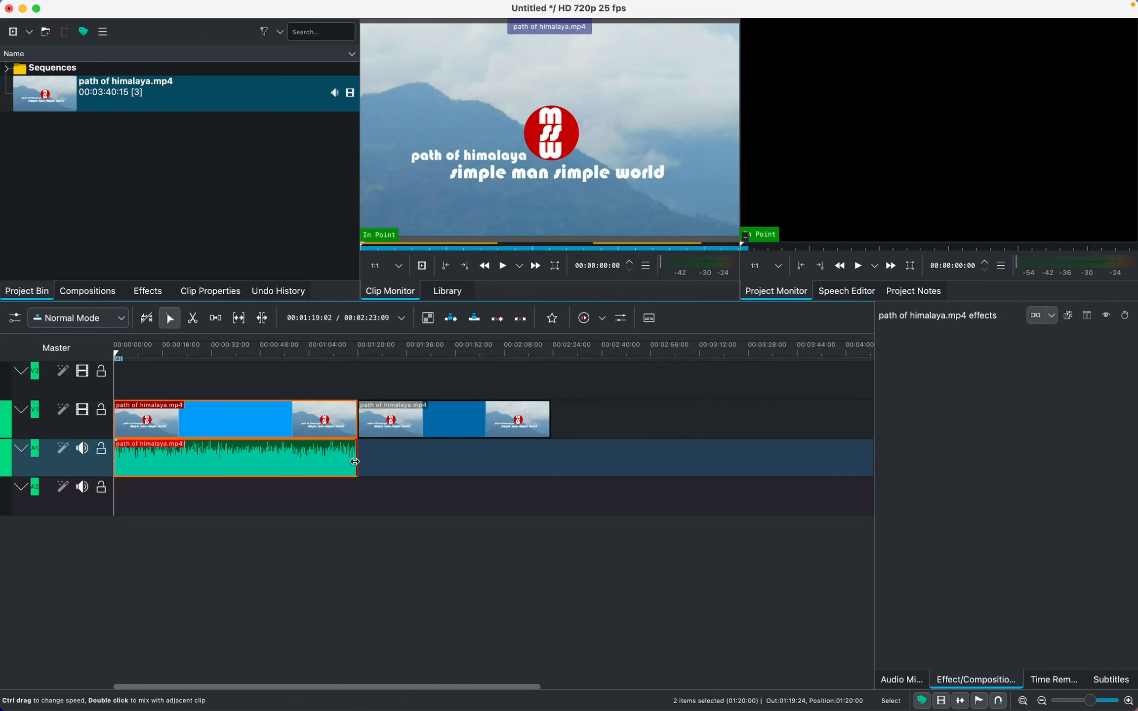
right_click(297, 464)
click(351, 172)
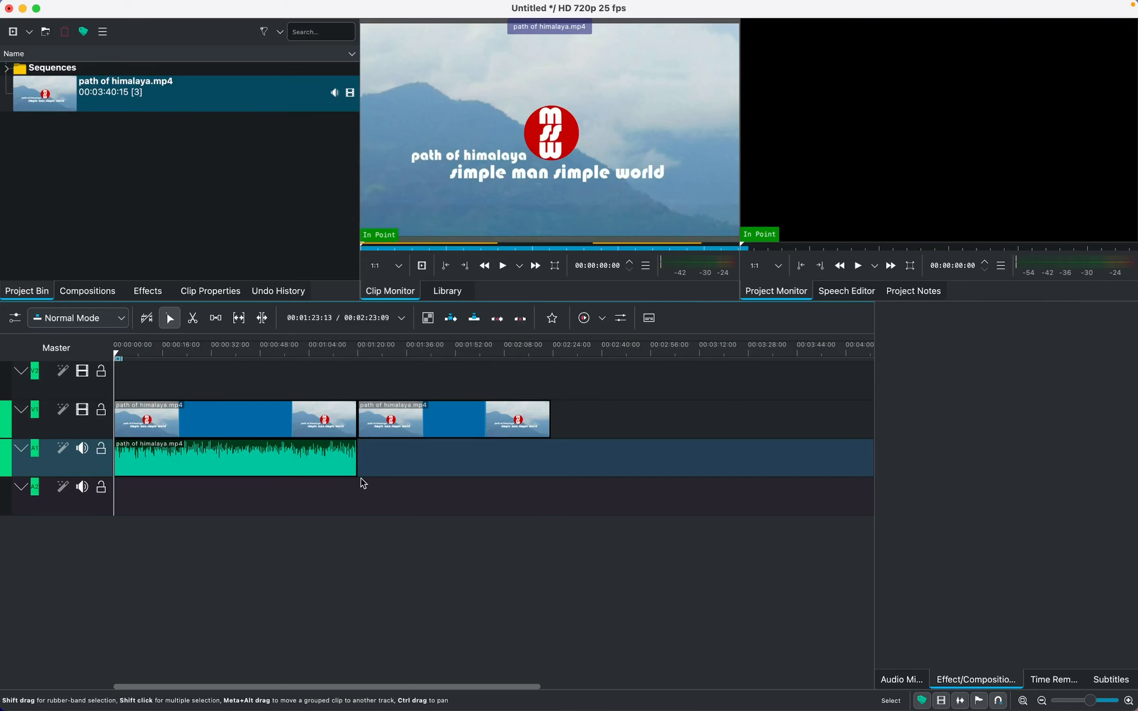
click(337, 462)
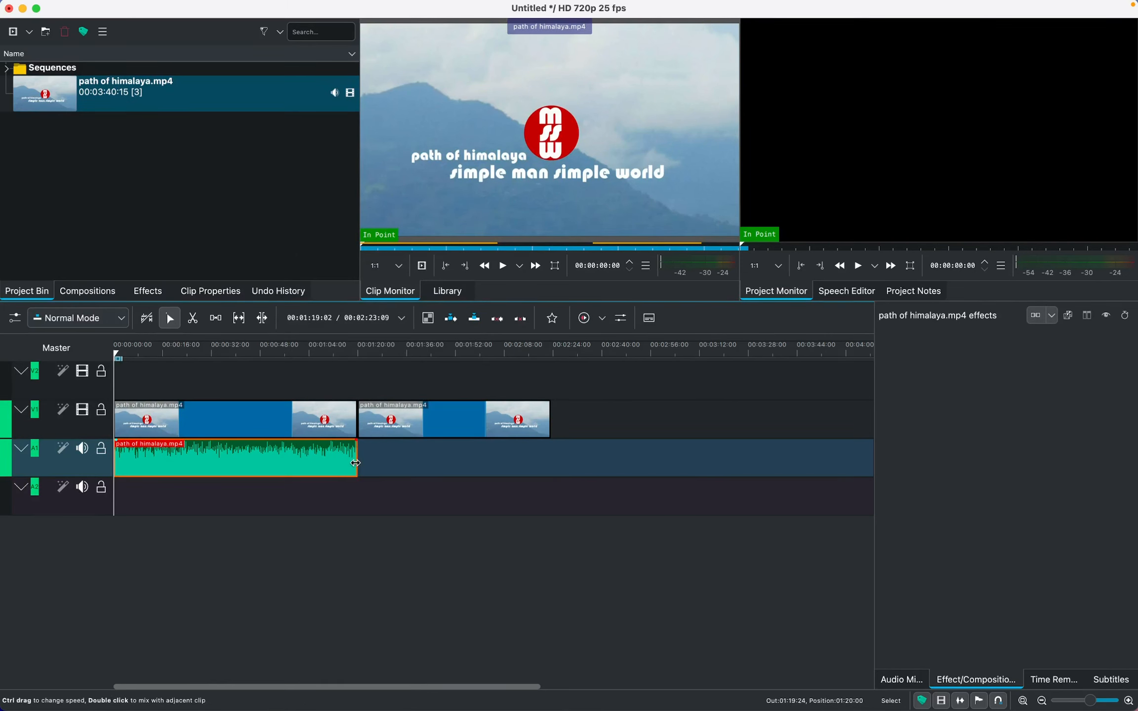
drag(355, 463, 543, 471)
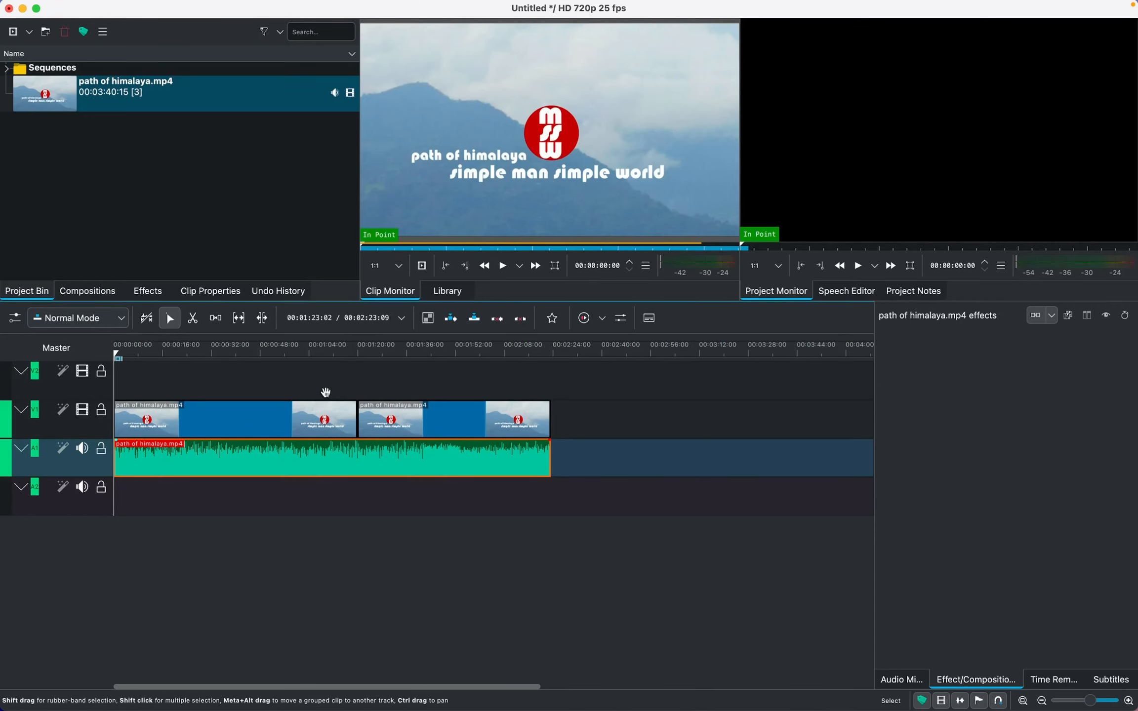
- Split the audio on A1 at about 00:02:12:00 and briefly play the timeline from the start
click(192, 328)
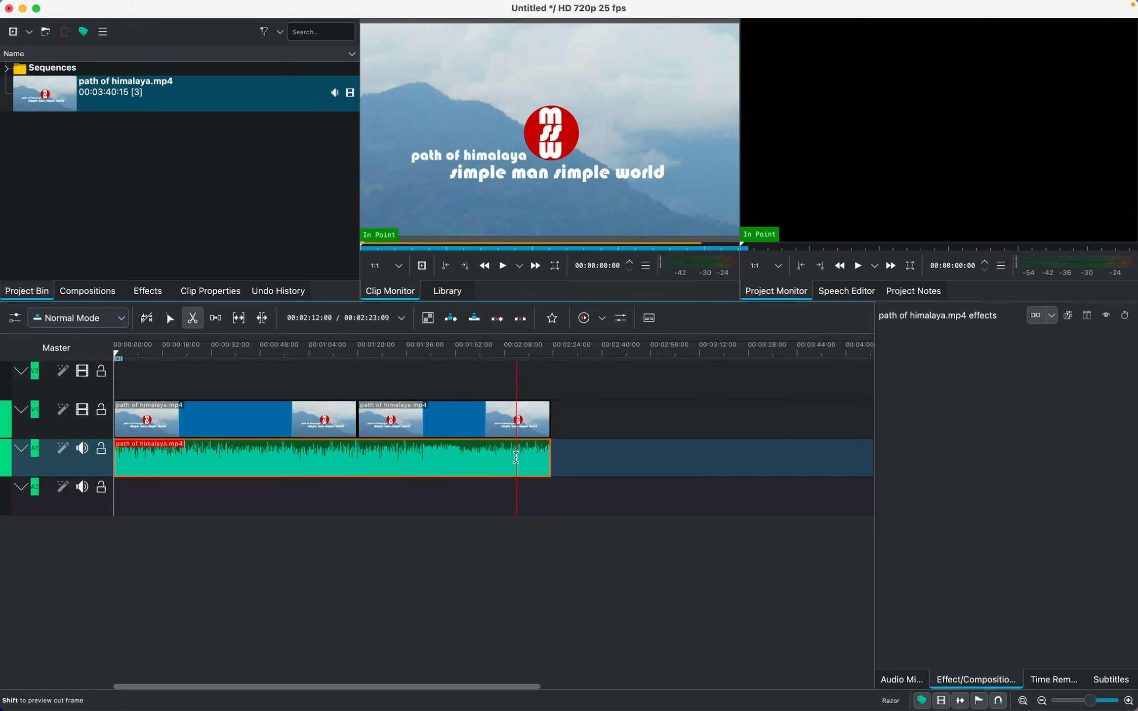
click(516, 458)
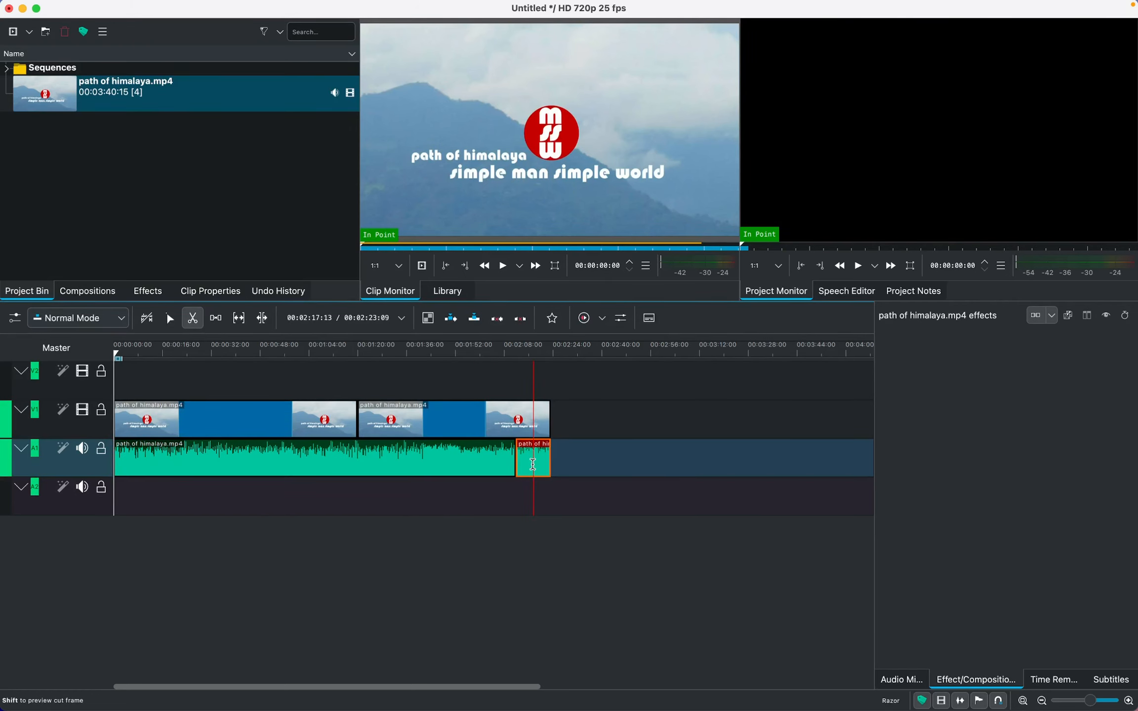
click(169, 318)
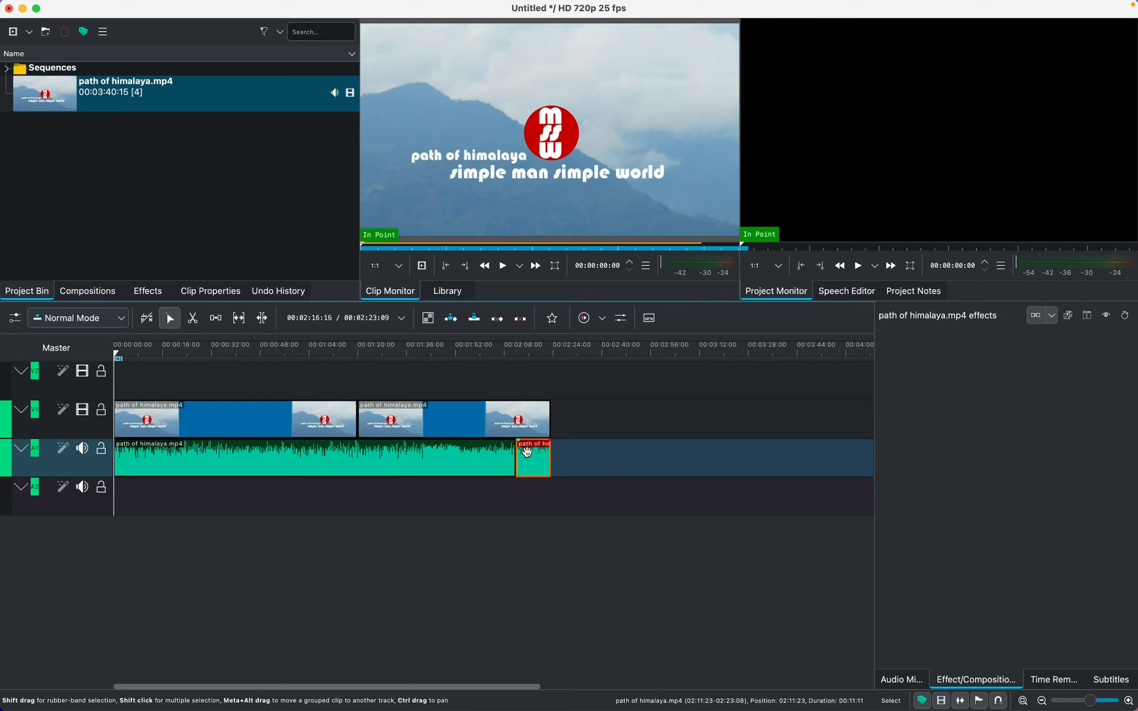
mouse_move(527, 452)
mouse_down()
mouse_move(623, 452)
mouse_move(624, 478)
mouse_move(587, 461)
mouse_move(526, 468)
mouse_up()
click(858, 270)
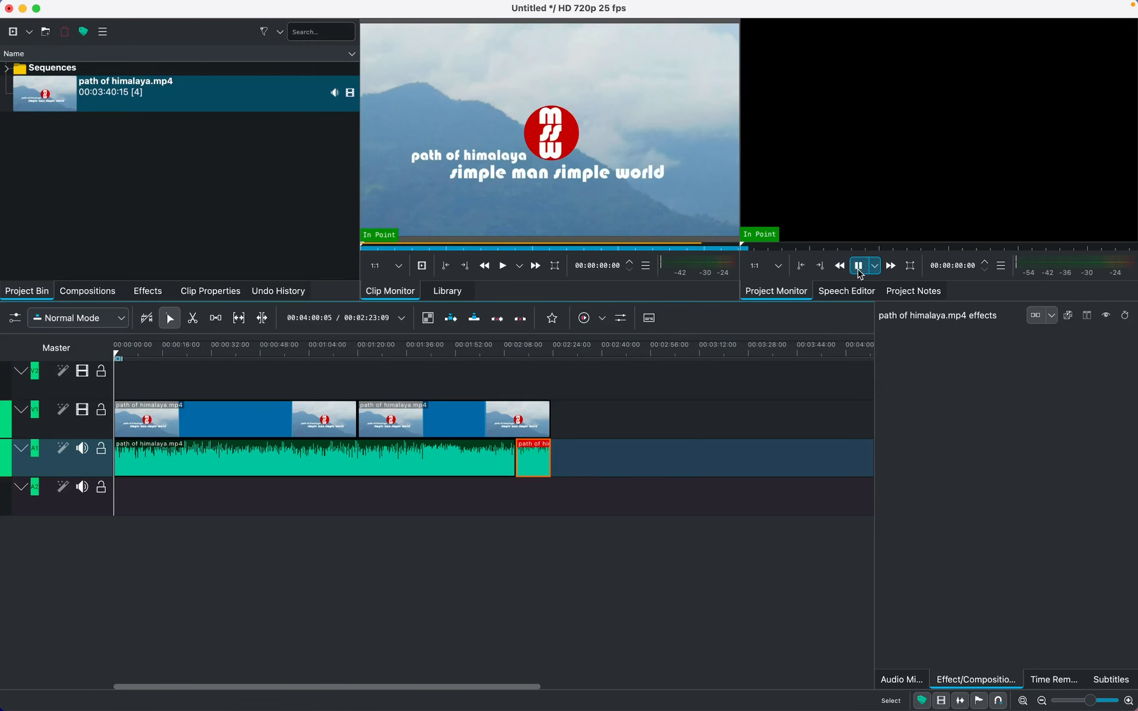
click(857, 269)
mouse_move(665, 684)
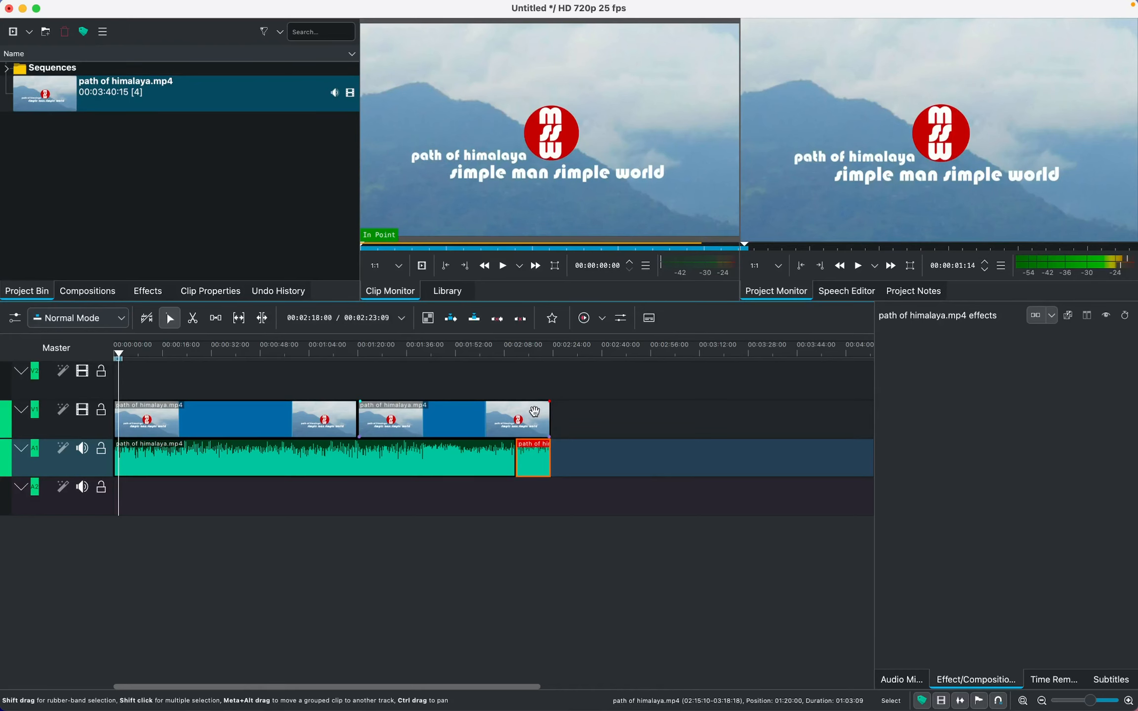
- Copy the short last audio piece and paste it on A1 at about 00:02:36:11, after the existing audio
right_click(535, 463)
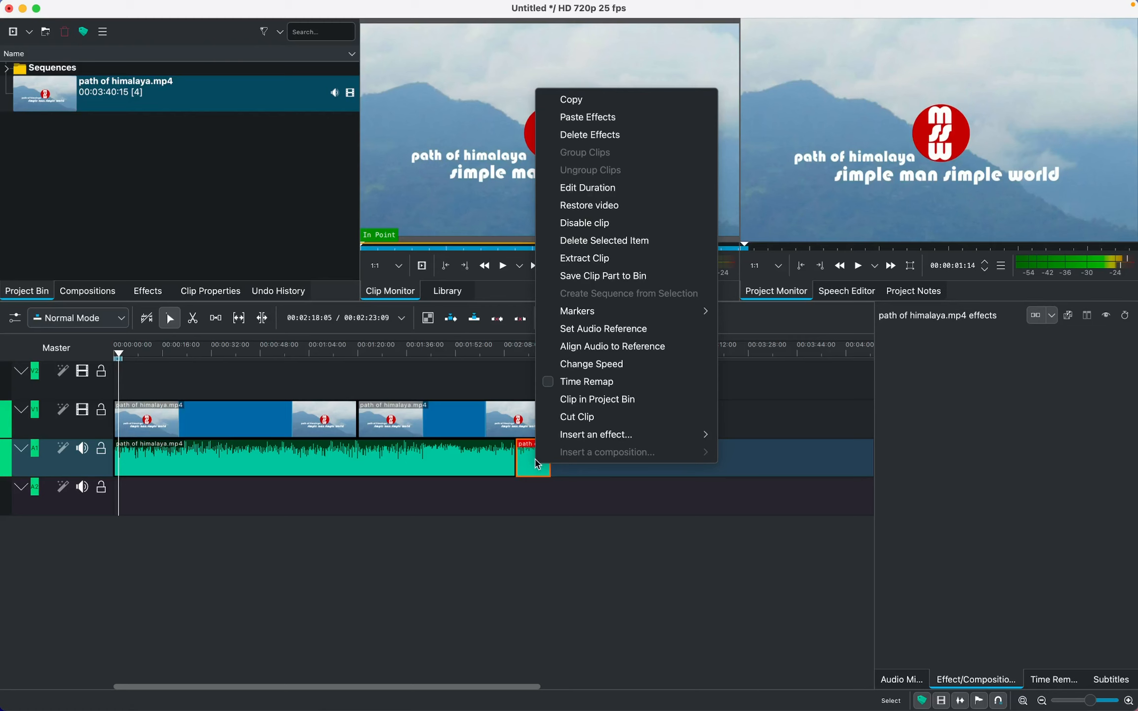
click(595, 99)
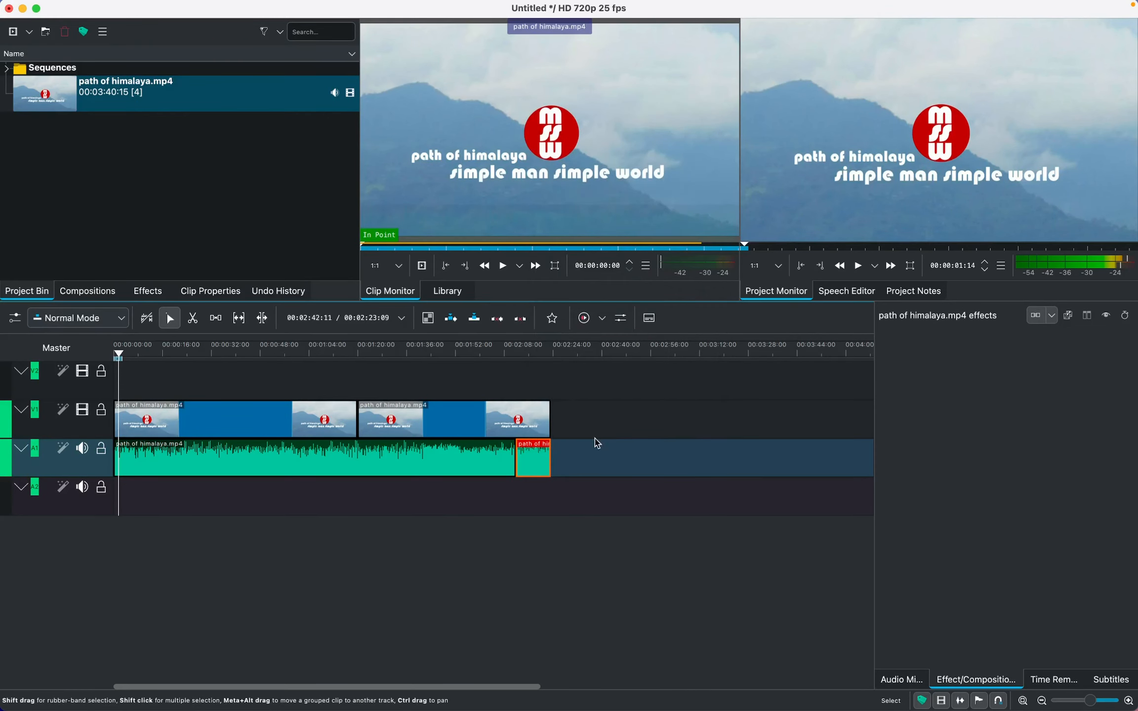
click(592, 450)
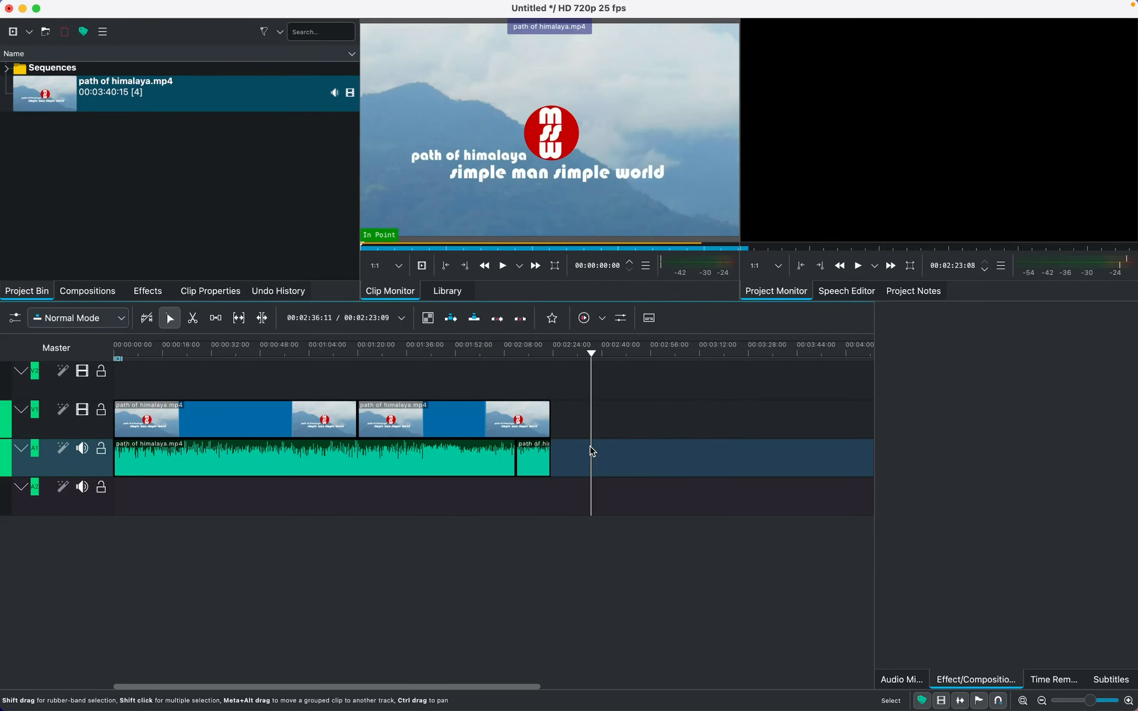
key(super+v)
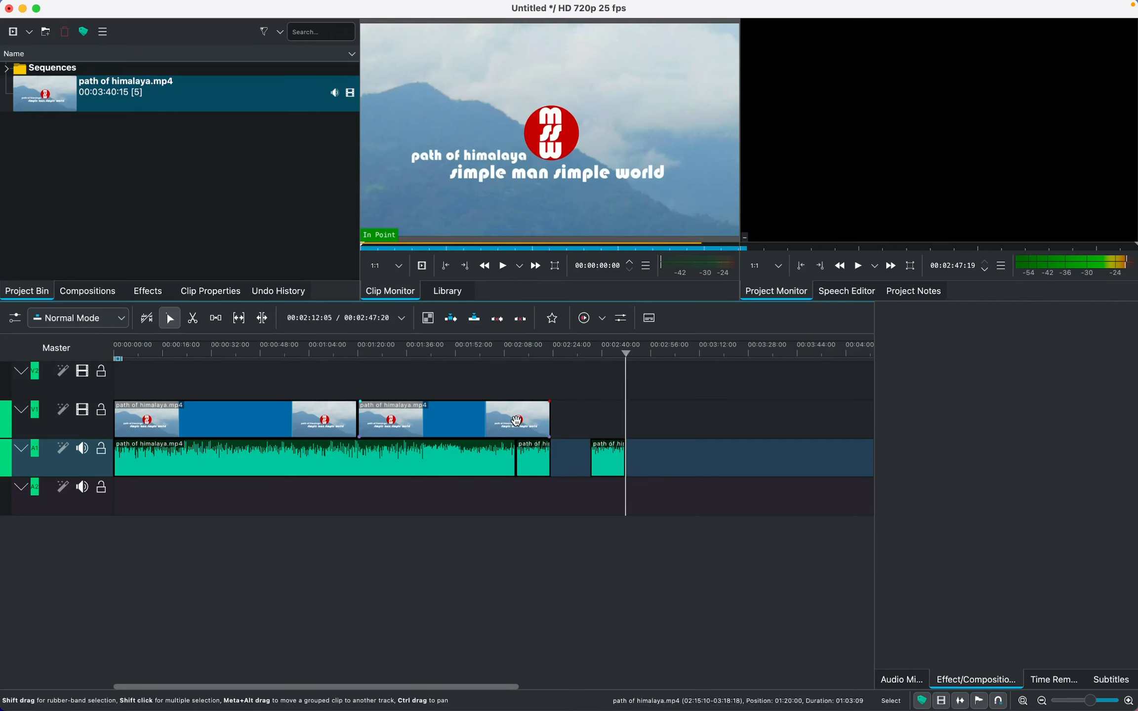
- Move the second video piece on V1 later so that it starts at about 00:01:36
click(517, 420)
right_click(516, 420)
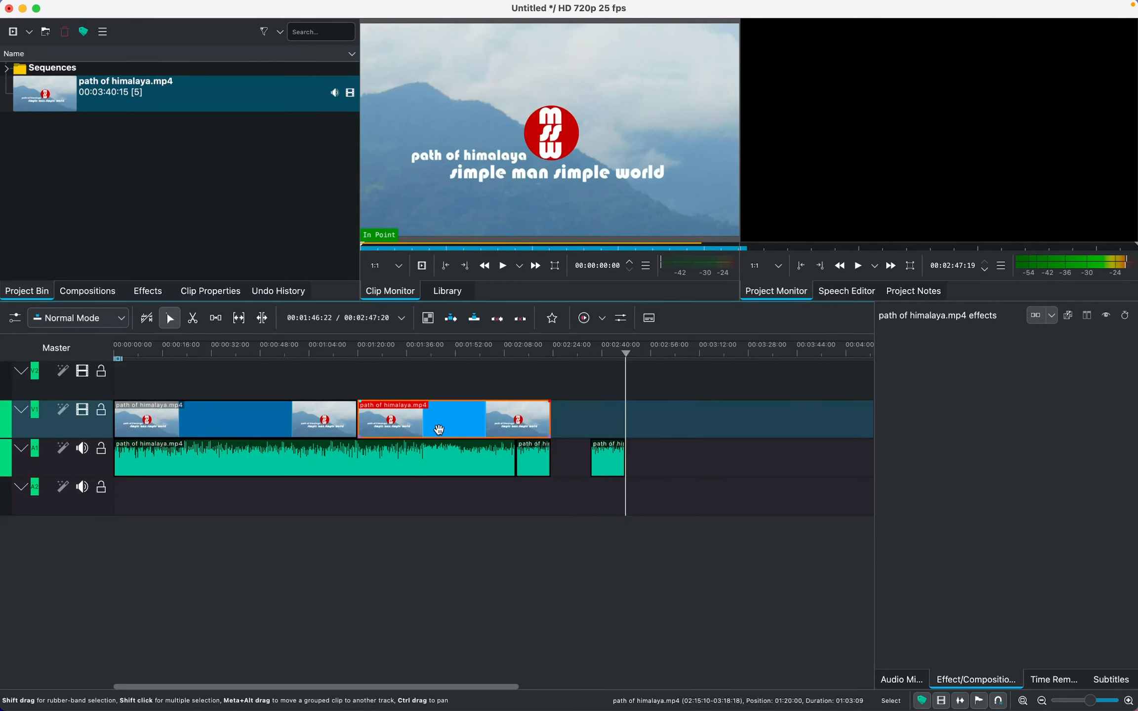
drag(439, 429, 490, 432)
- Copy the second video piece and try to paste it at about 00:02:01:08
right_click(509, 427)
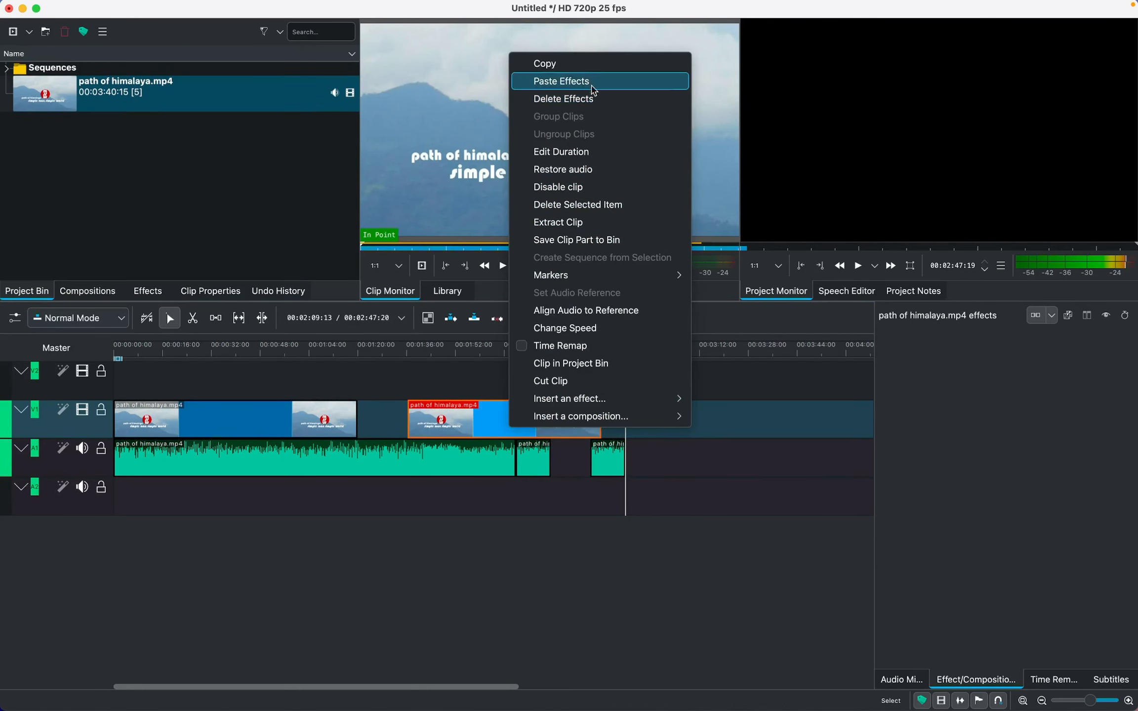
click(576, 65)
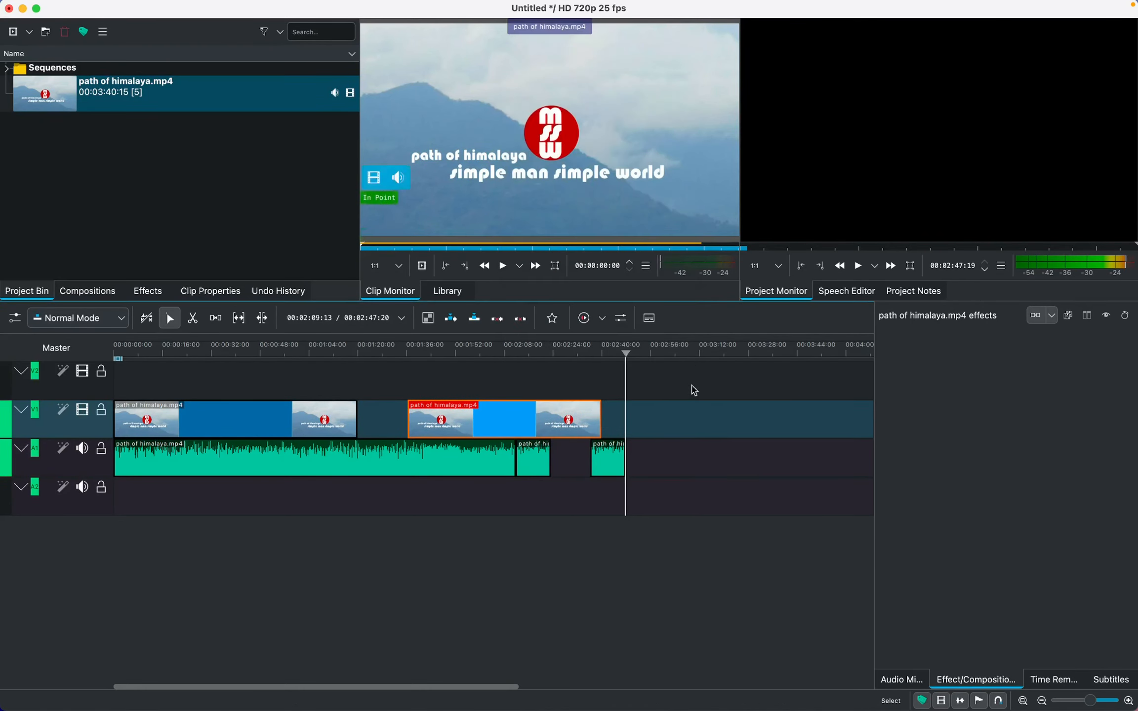
click(640, 392)
click(485, 384)
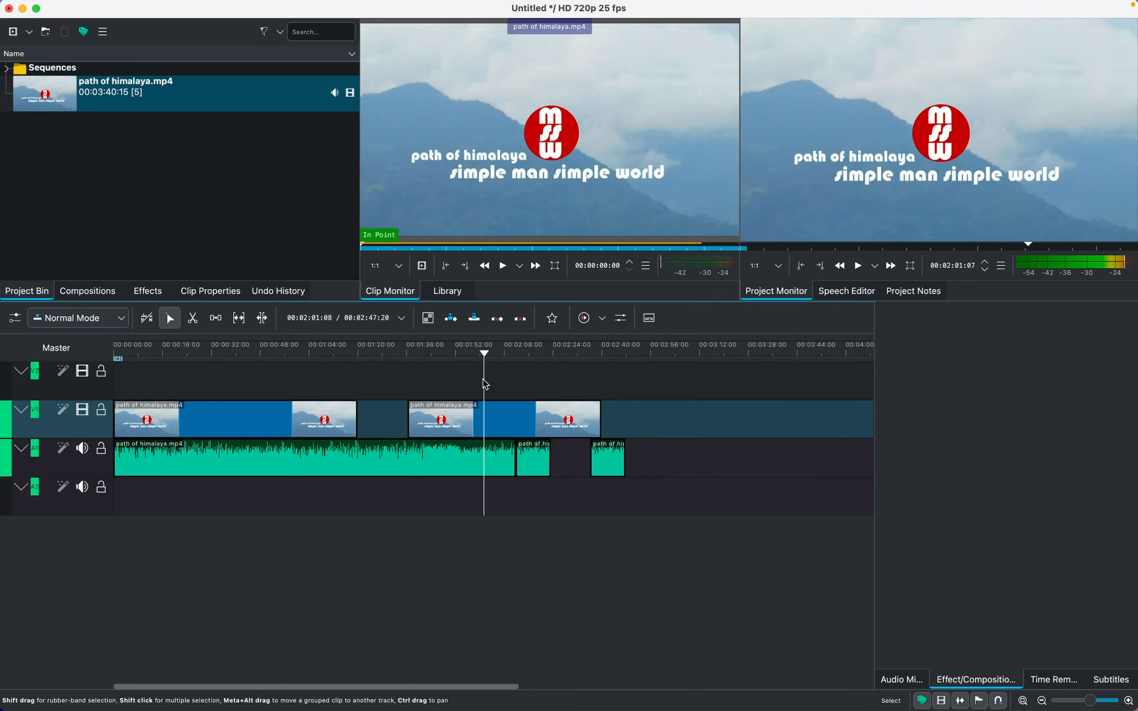
key(super+v)
- Paste the copied video piece on the empty track above V1 and move it to start at about 00:01:08
right_click(557, 383)
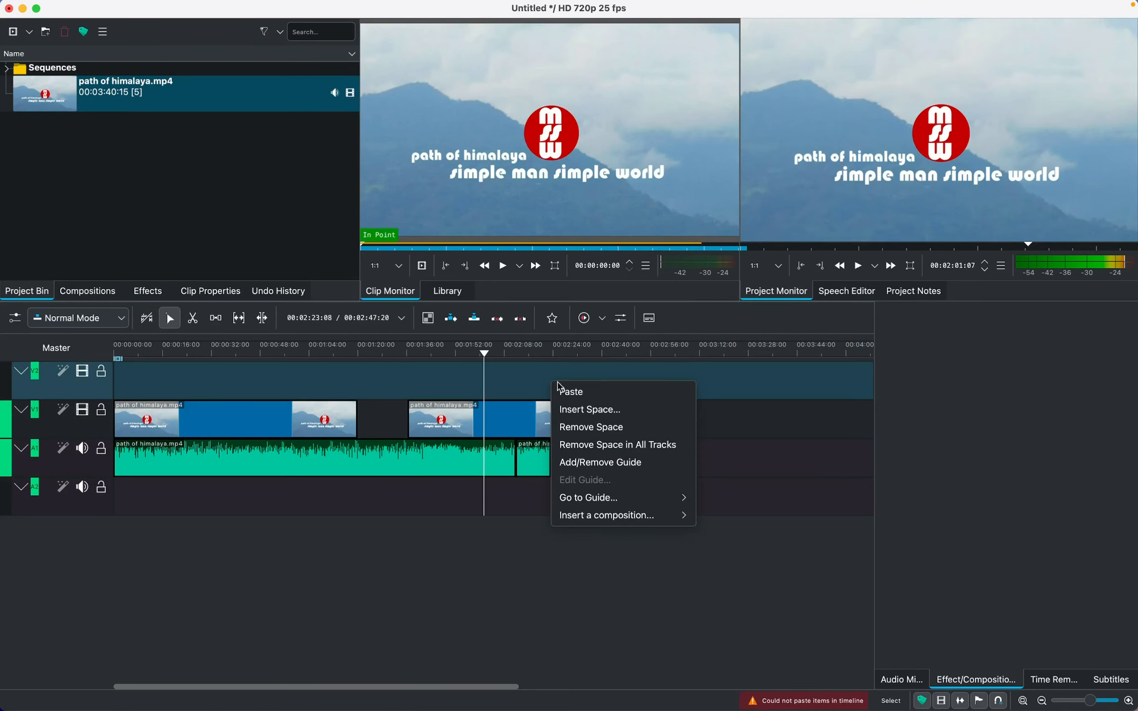
click(568, 391)
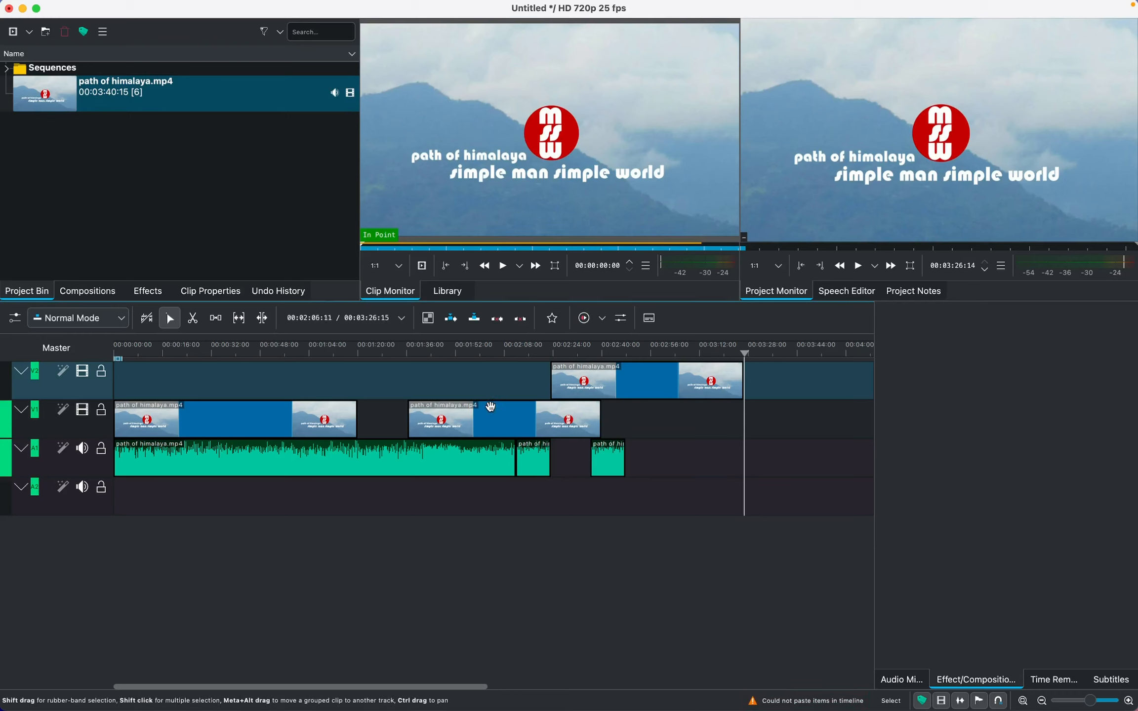
drag(568, 388, 359, 389)
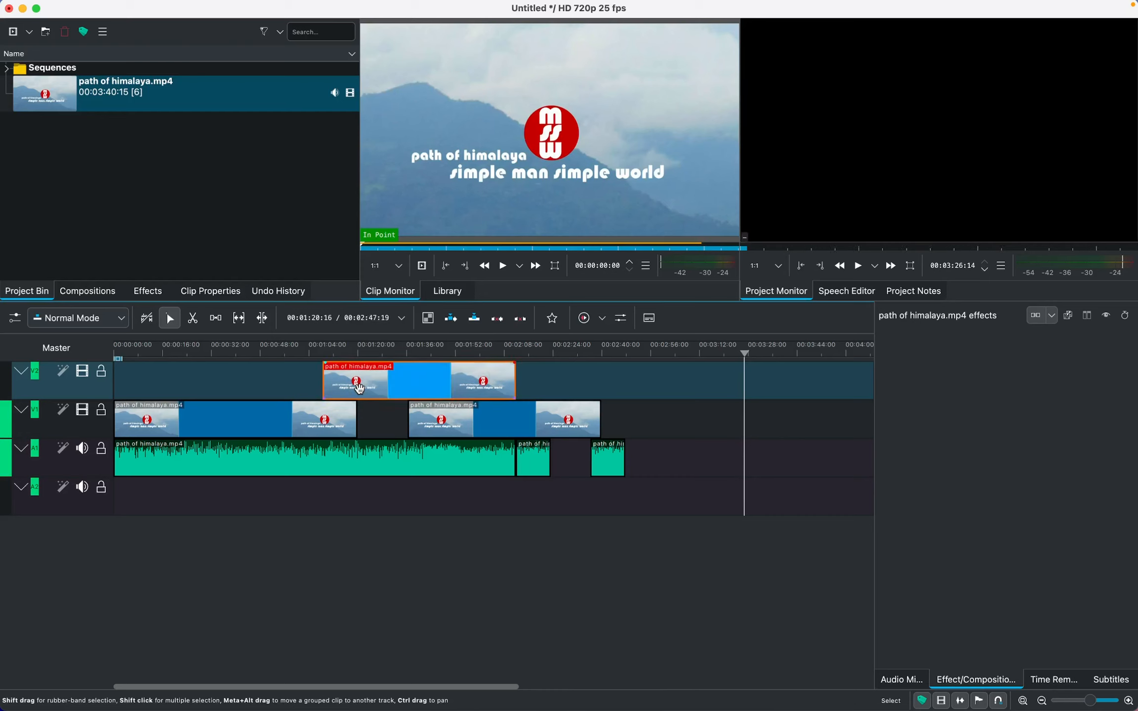